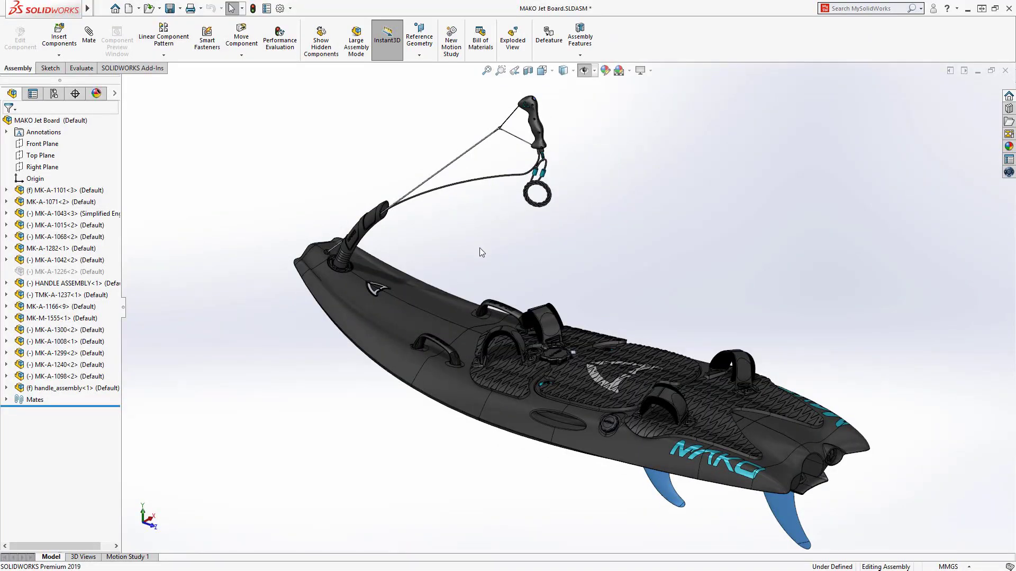
Orbit the jet board side-on and zoom in on the handle at the rope's end
middle_click_drag(548, 300, 608, 271)
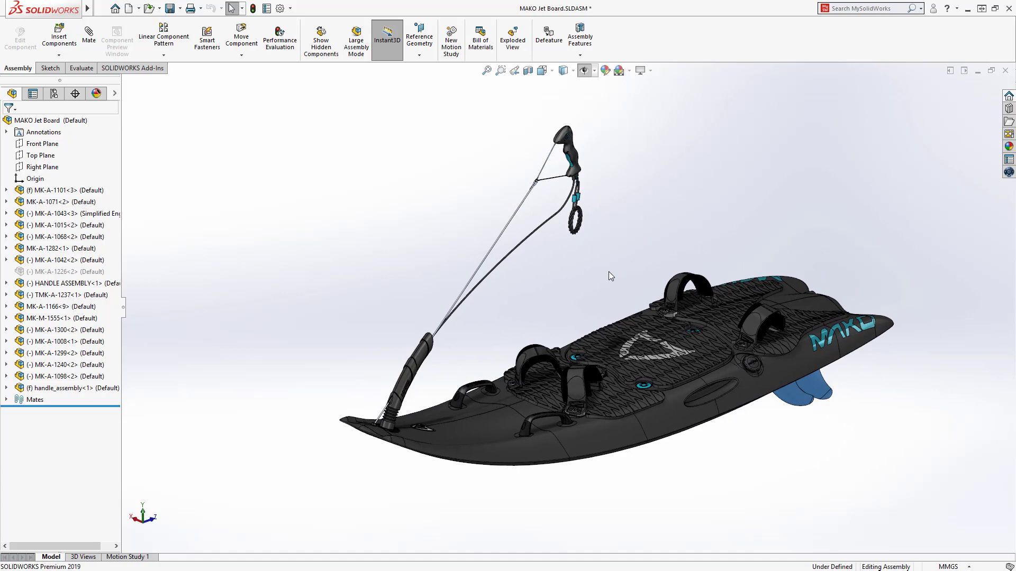
left_click(500, 70)
left_click_drag(555, 115, 595, 190)
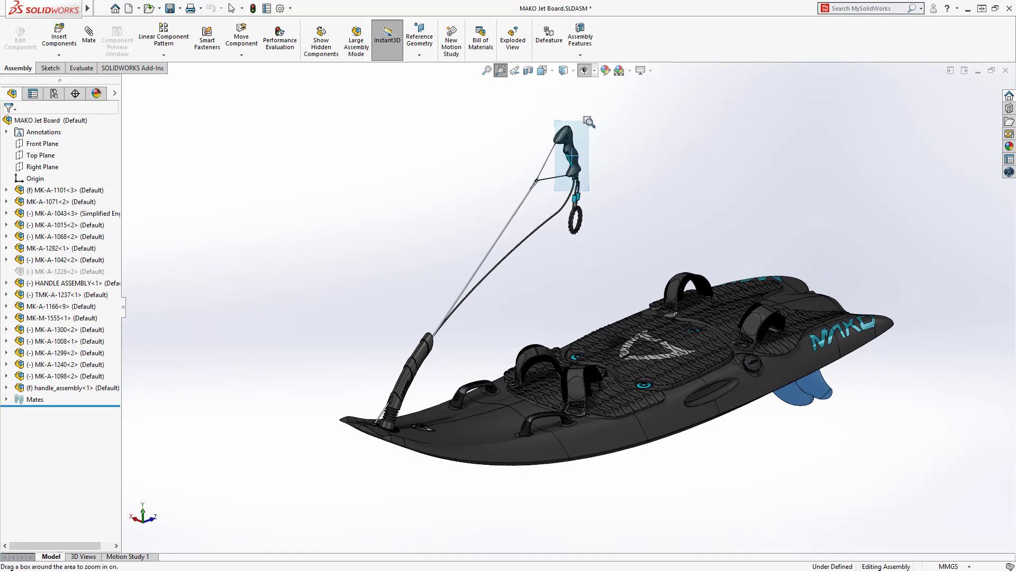
key("Escape")
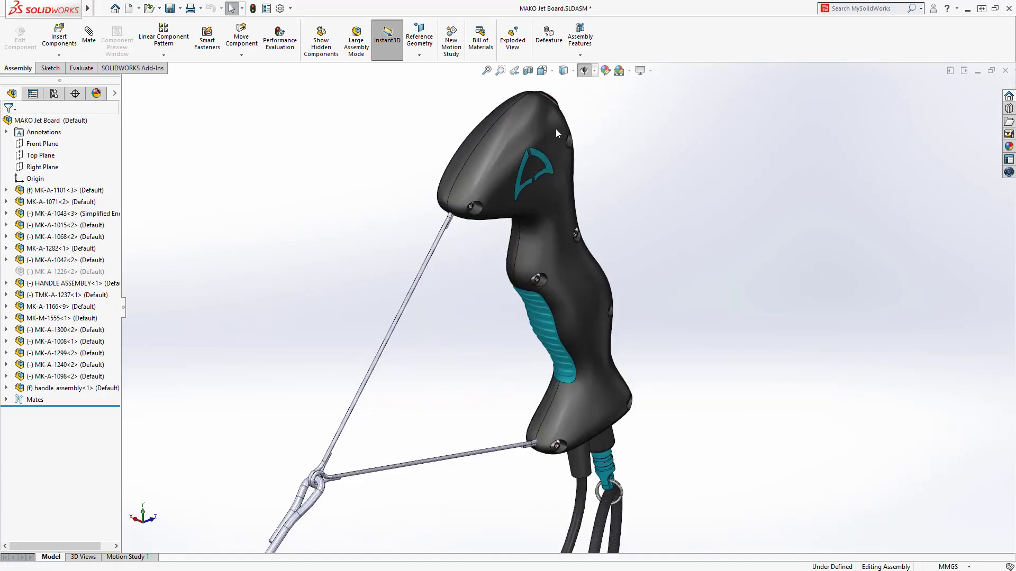
Open handle_assembly.sldasm from the handle part in its own window, viewed from the front
left_click(556, 129)
left_click(599, 51)
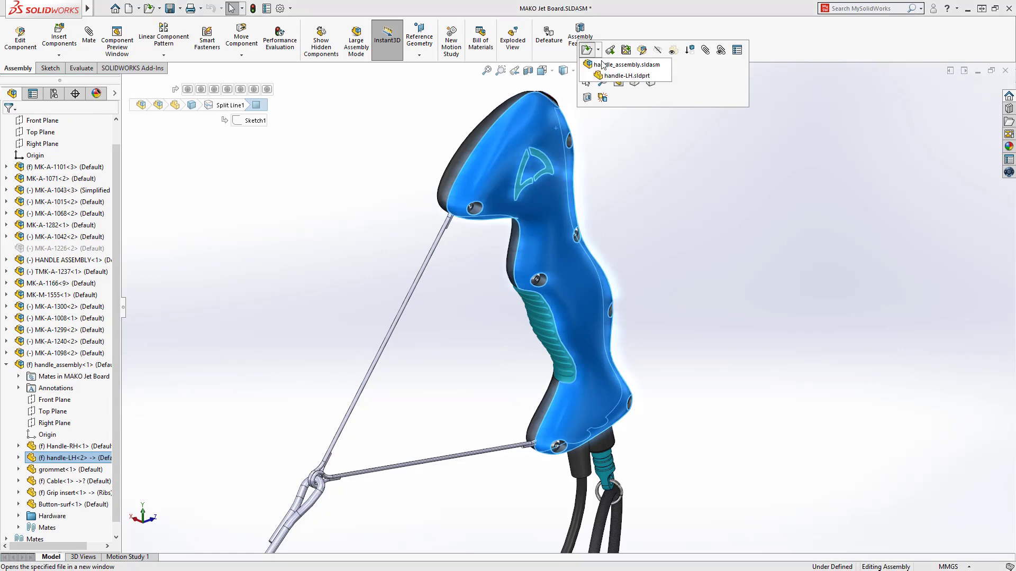
left_click(614, 77)
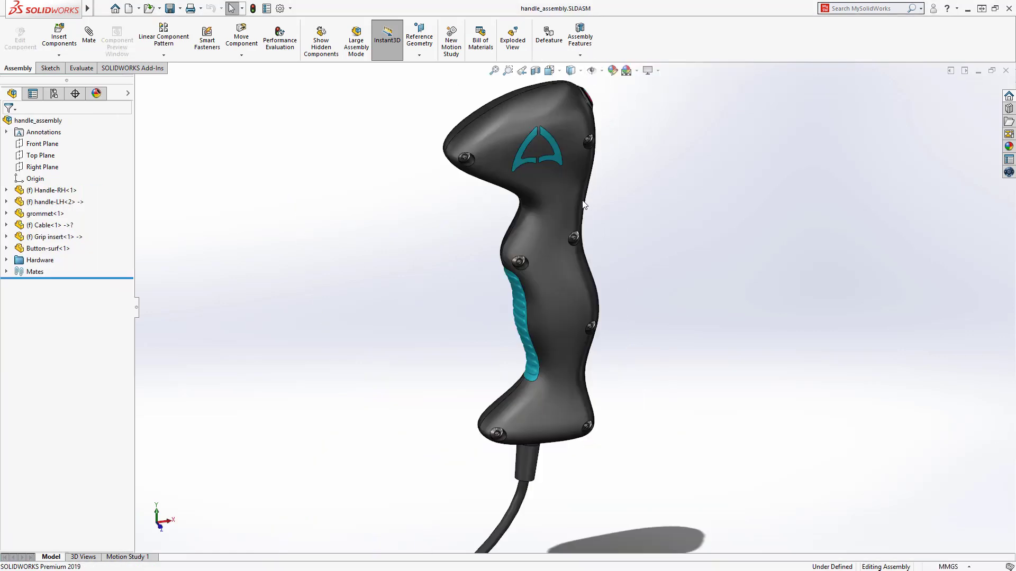
mouse_move(586, 249)
middle_mouse_down()
mouse_move(608, 196)
mouse_move(653, 191)
mouse_move(469, 197)
mouse_move(601, 207)
mouse_move(605, 236)
middle_mouse_up()
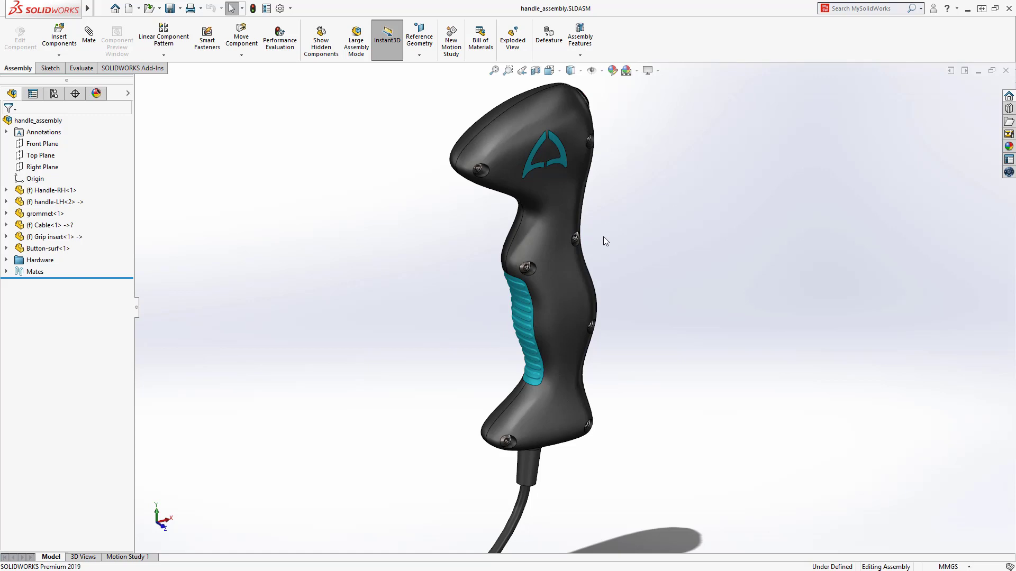
Open the Scanned Handle.3MF mesh and display it Shaded With Edges
left_click(149, 9)
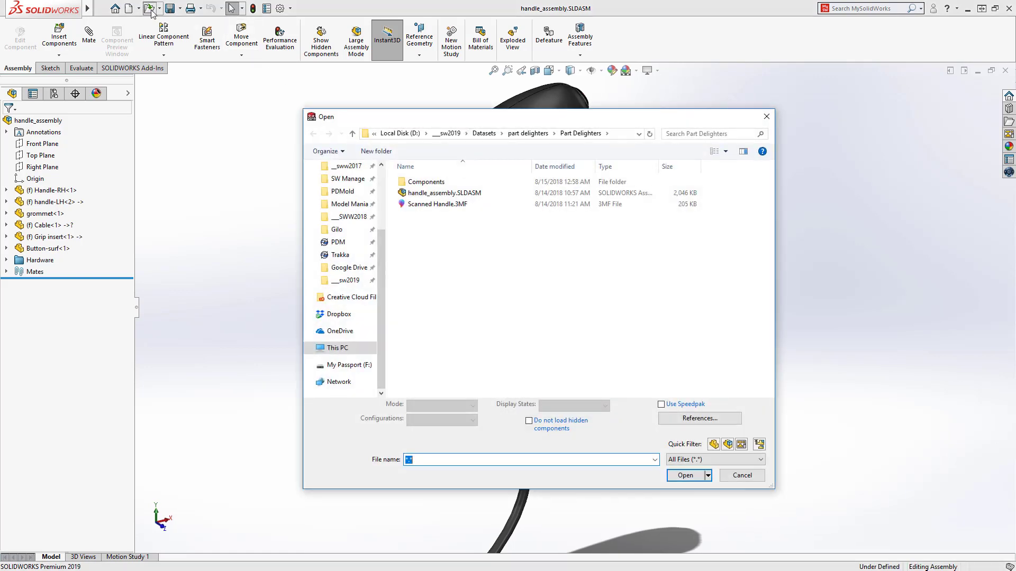
double_click(414, 204)
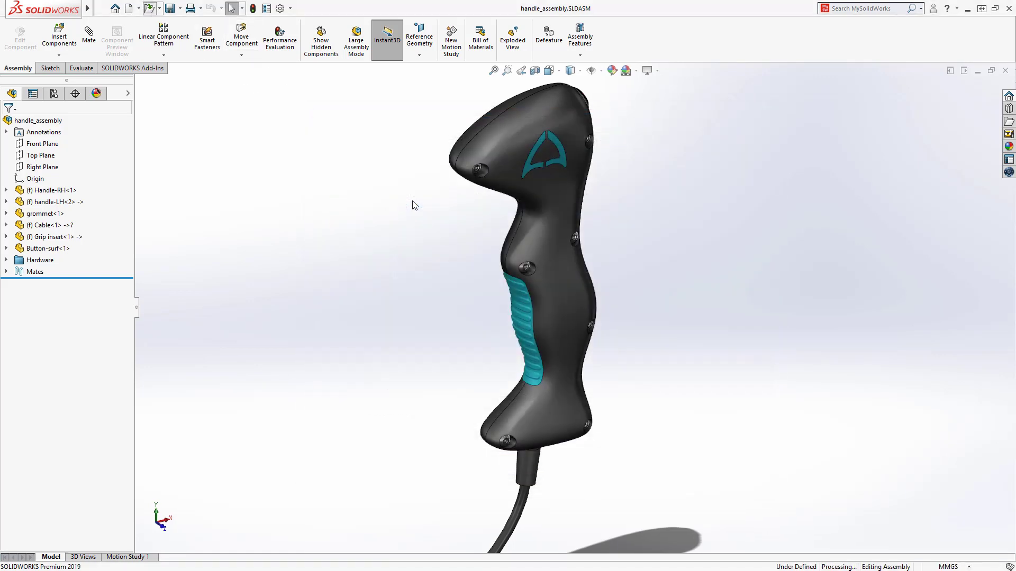
left_click(572, 70)
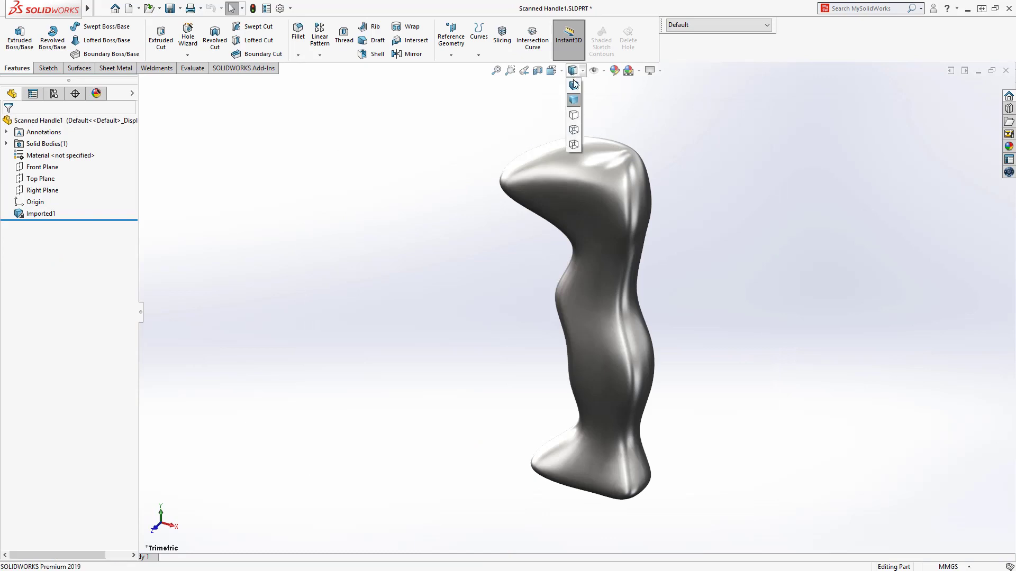
left_click(576, 91)
Inspect the mesh, return to plain Shaded display, and select the Top Plane
middle_click_drag(504, 237, 526, 219)
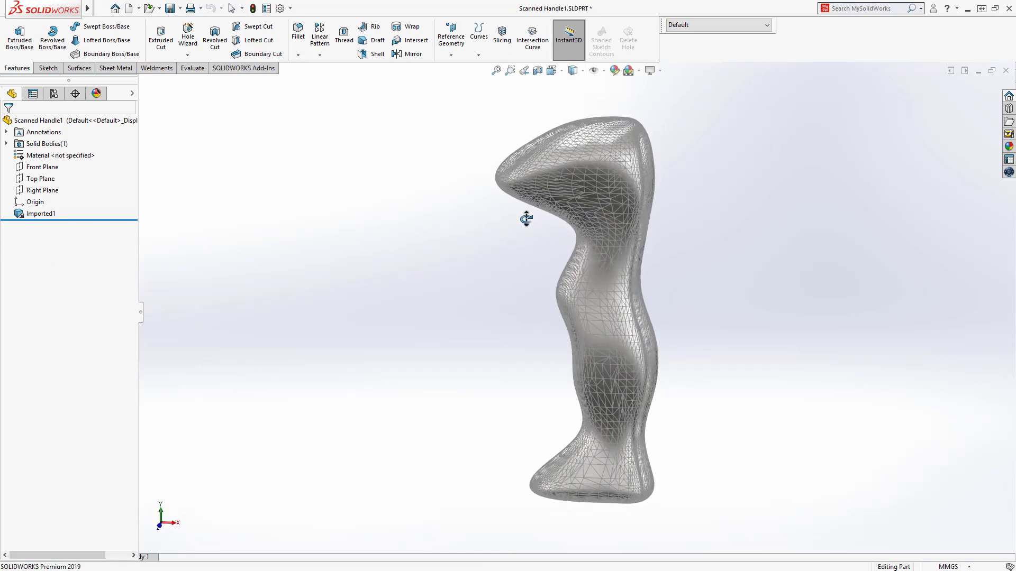
left_click(572, 71)
left_click(576, 102)
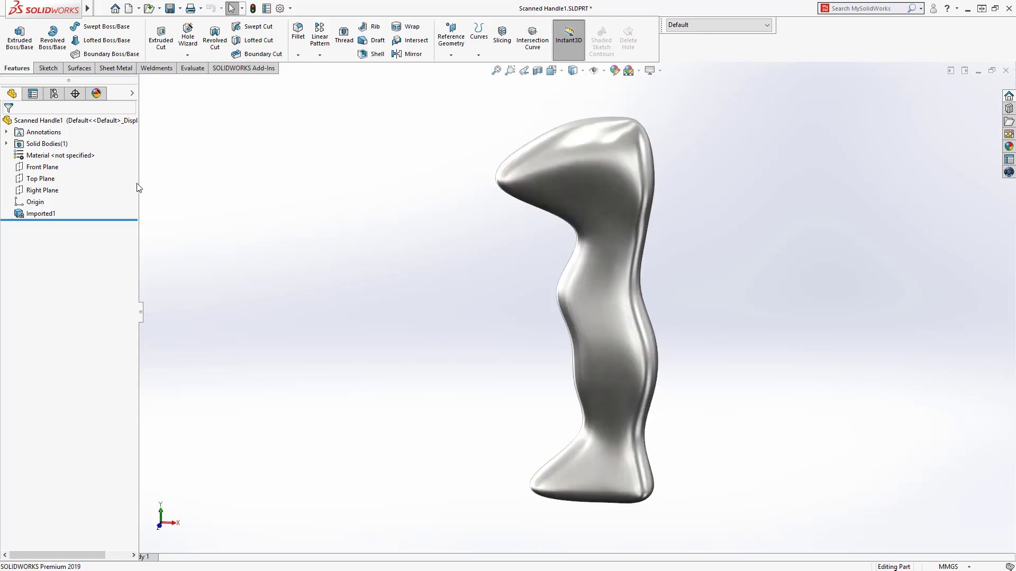
left_click(42, 179)
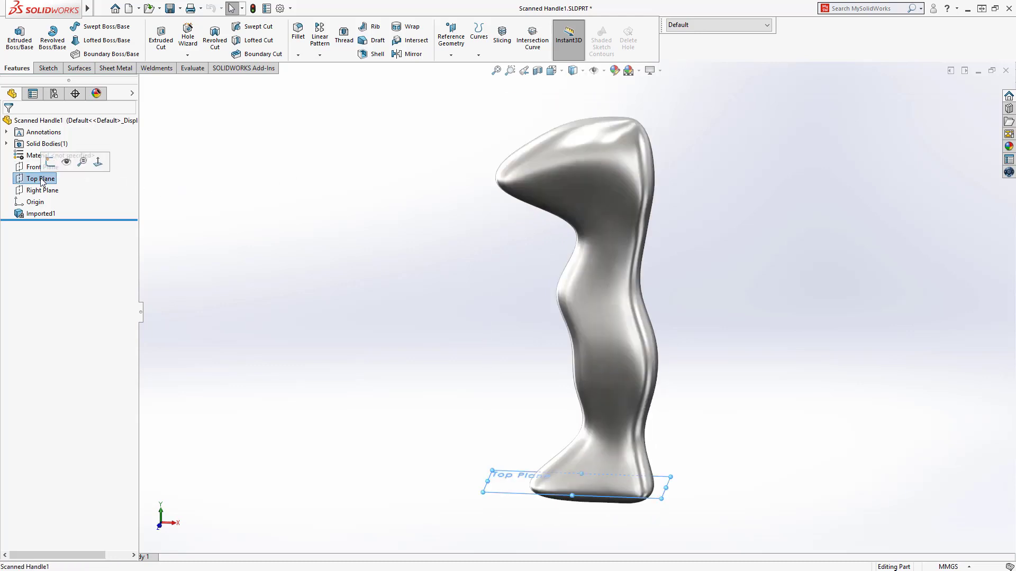
Slice the scanned handle from the Top Plane with 8 planes spaced 20 mm apart
left_click(502, 38)
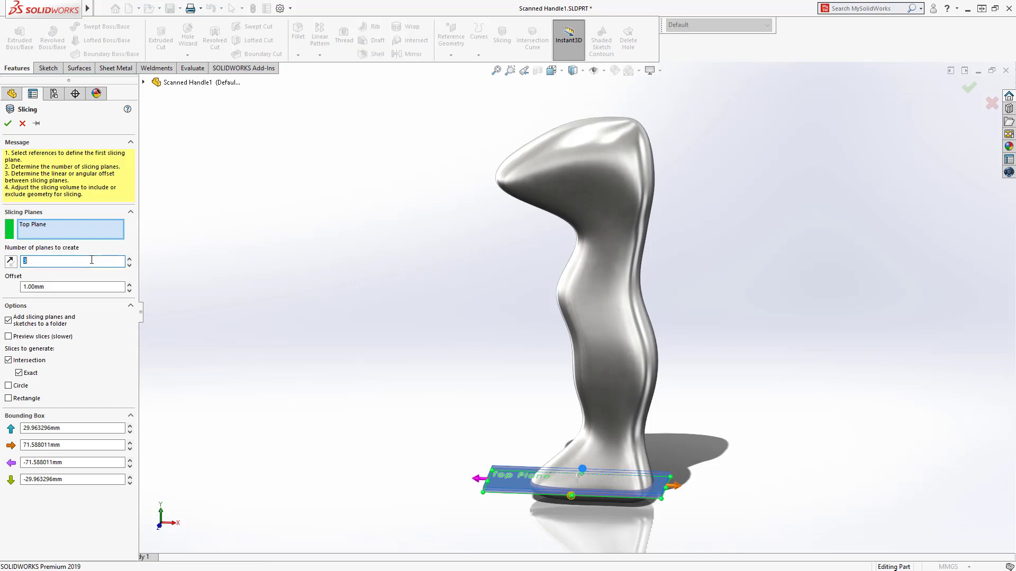
key("Tab")
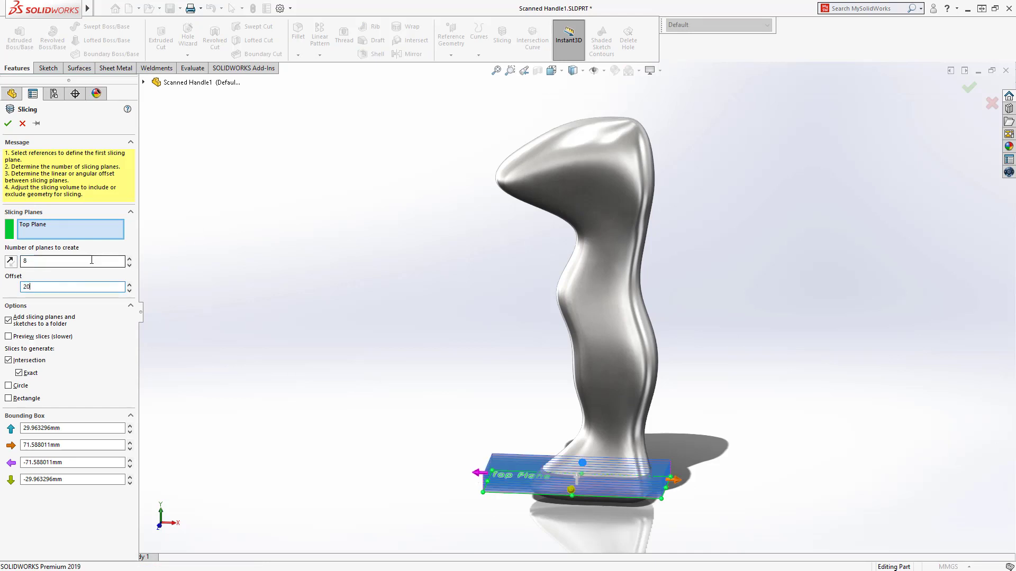
type("20")
key("Return")
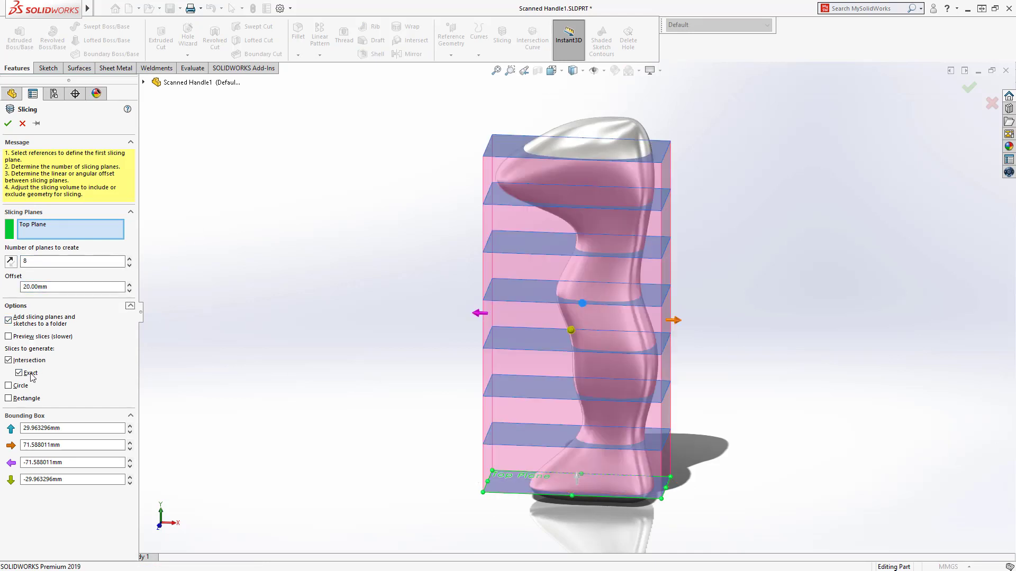
left_click(8, 123)
Raise Plane15 to about 127.59 mm and Plane14 to about 102.24 mm up the handle
left_click(6, 226)
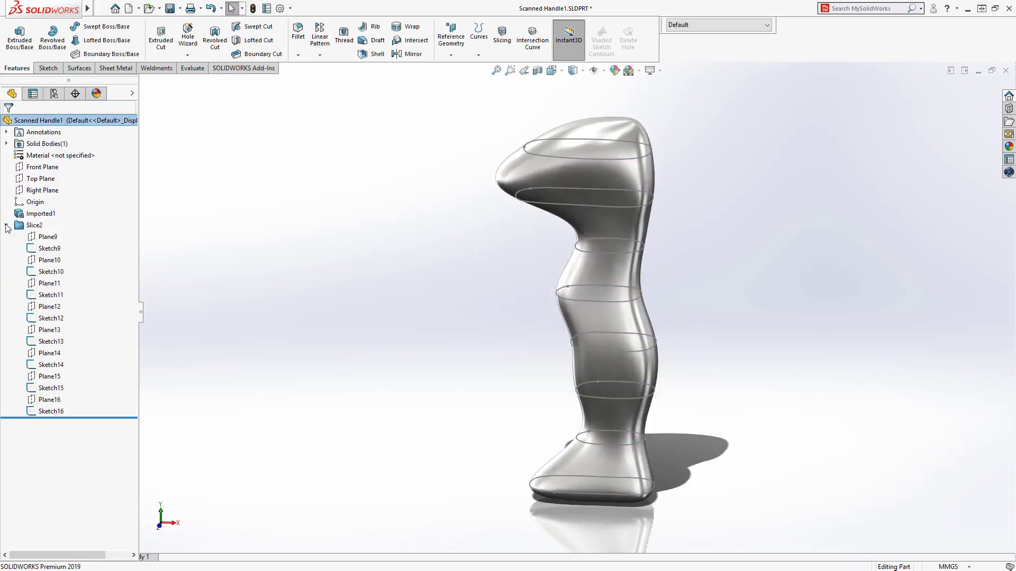
left_click(49, 376)
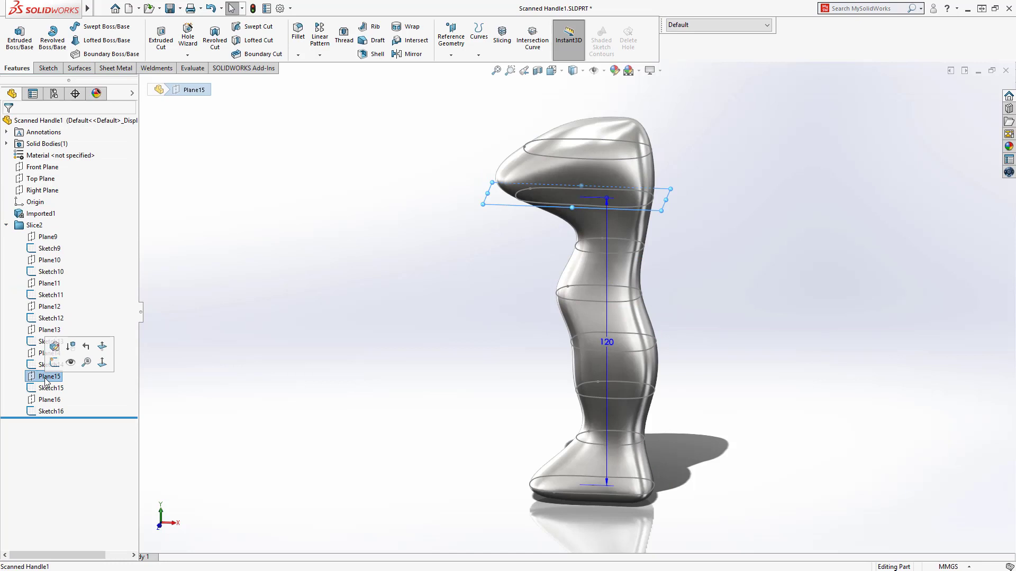
middle_click_drag(415, 367, 419, 341)
left_click(607, 191)
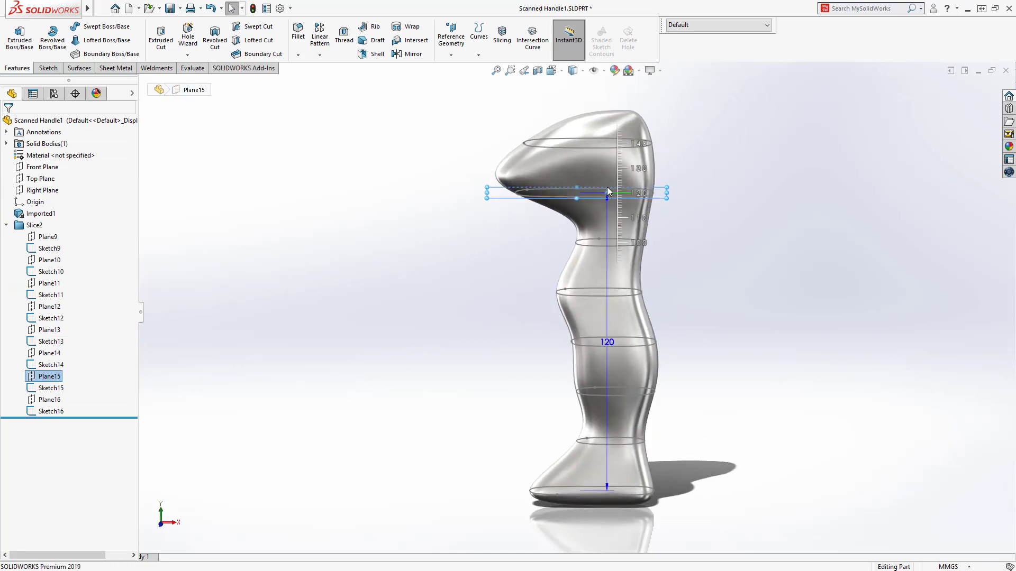
left_click_drag(607, 186, 609, 176)
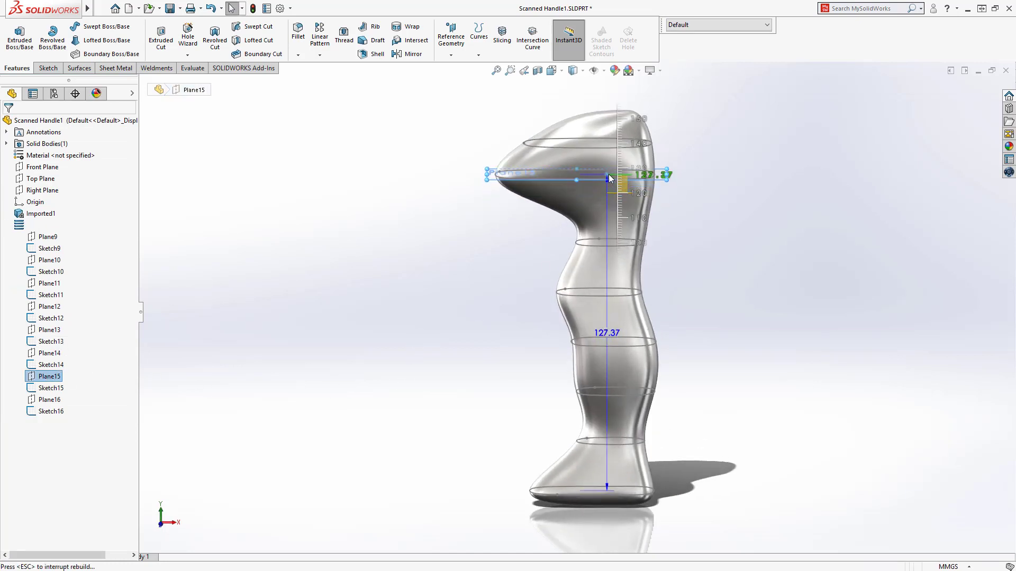
left_click(74, 350)
left_click_drag(602, 243, 602, 232)
left_click(563, 251)
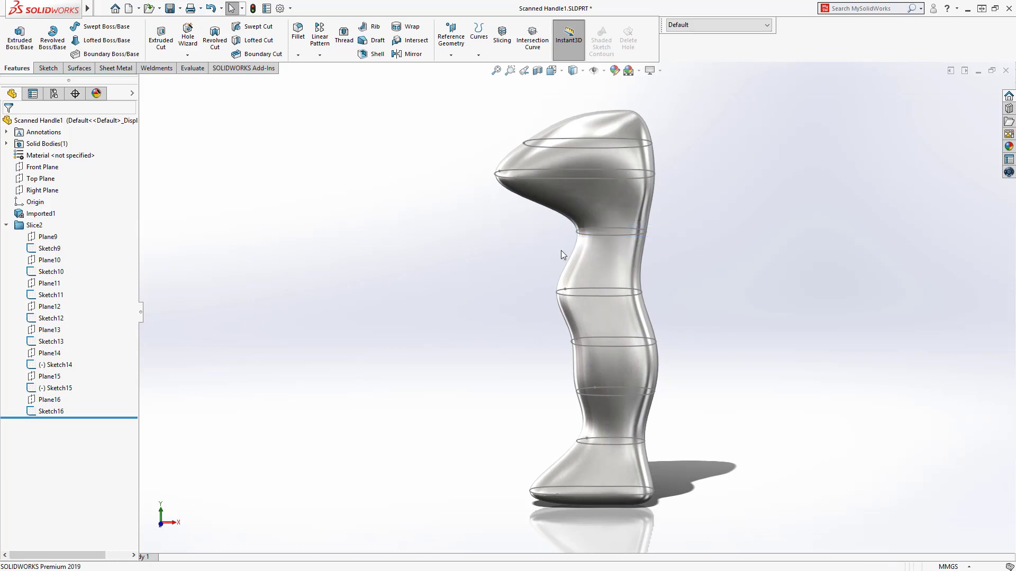
Hide the scanned handle body, leaving only the slice outlines visible
left_click(602, 214)
left_click(649, 153)
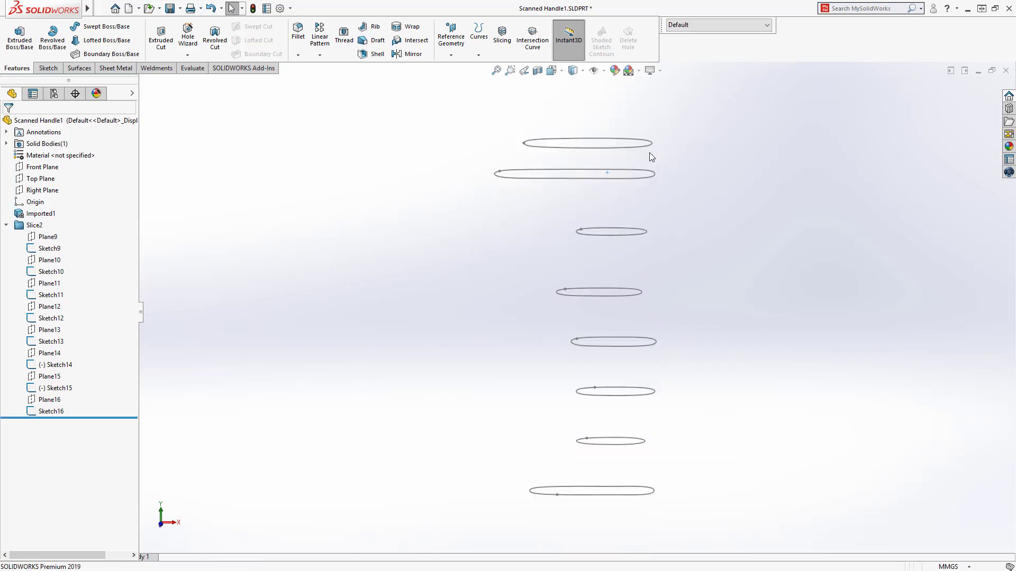
mouse_move(550, 231)
middle_mouse_down()
mouse_move(530, 247)
mouse_move(543, 297)
middle_mouse_up()
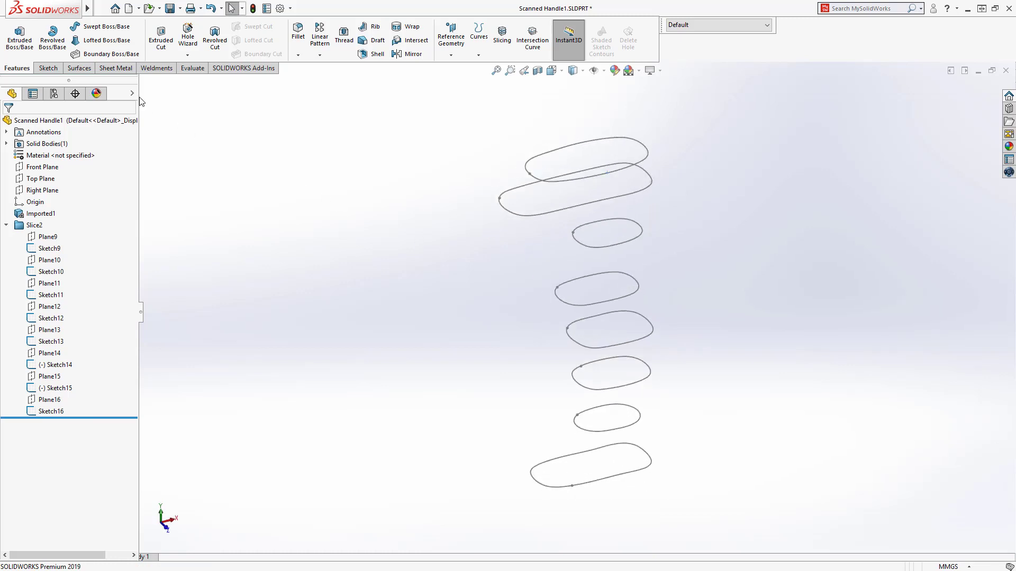
left_click(80, 67)
Loft a surface through all eight slice profiles, Sketch9 to Sketch16, creating Surface-Loft1
left_click(101, 37)
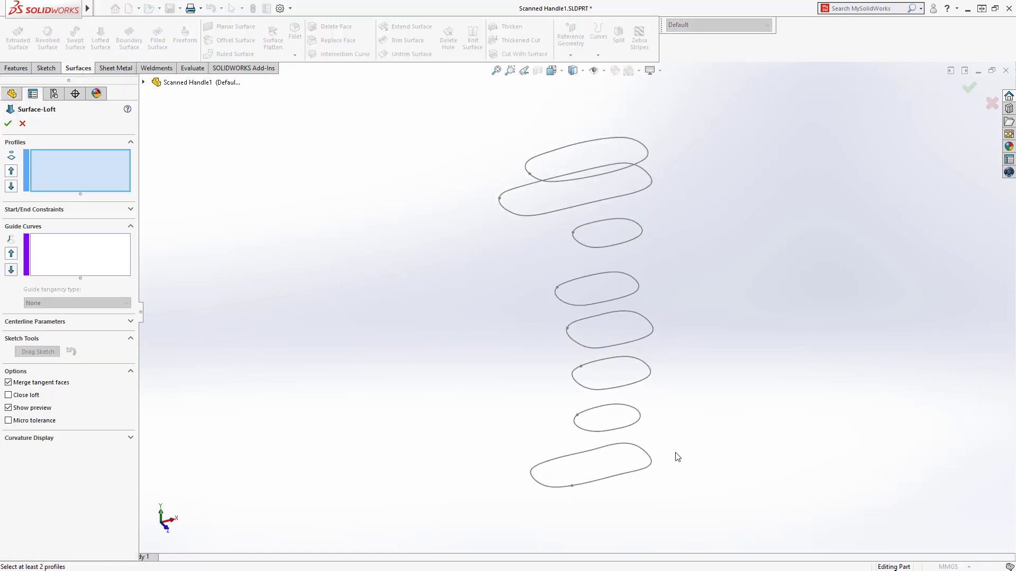
left_click(647, 455)
left_click(640, 416)
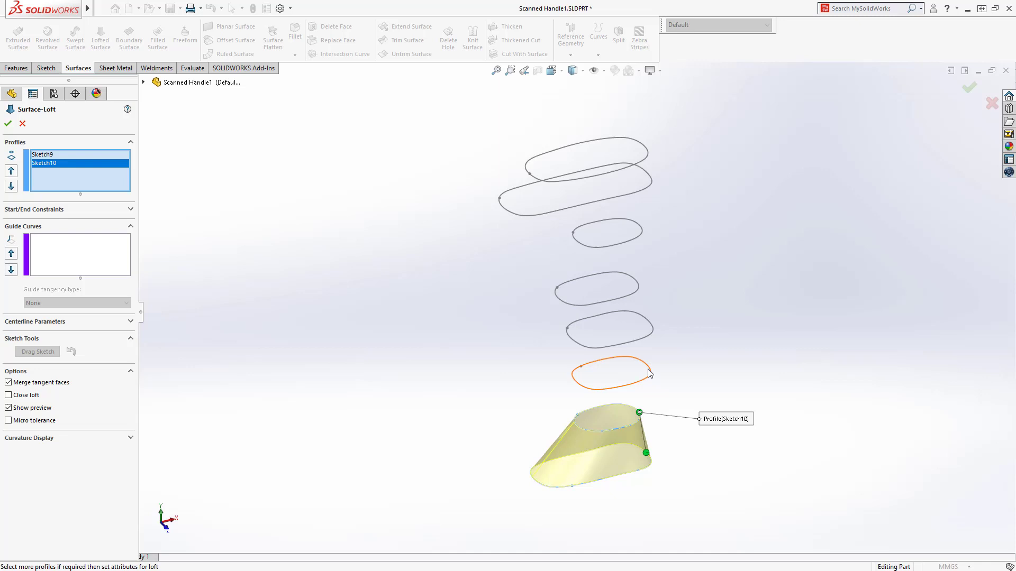
left_click(649, 367)
left_click(651, 326)
left_click(642, 288)
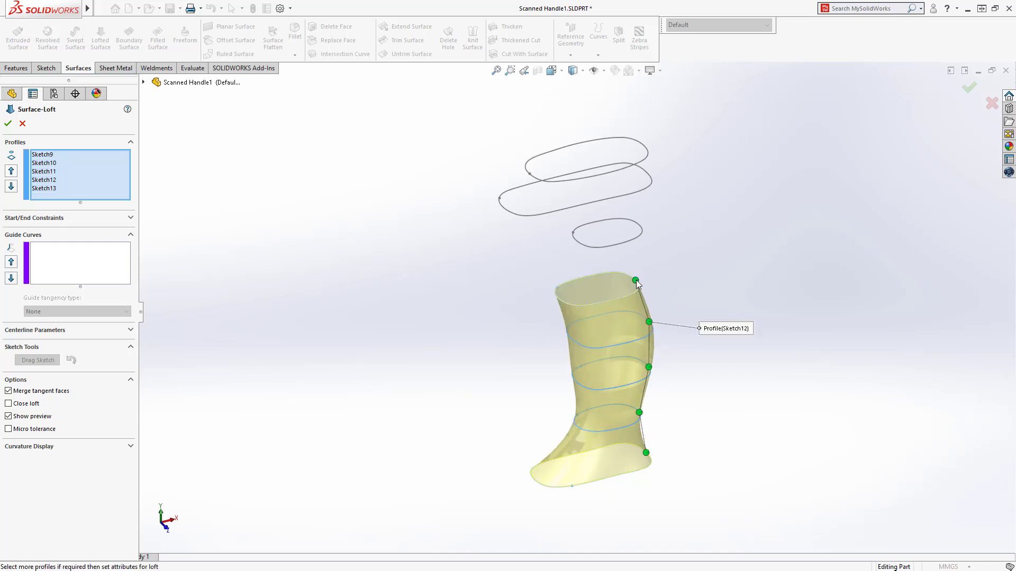
left_click(641, 231)
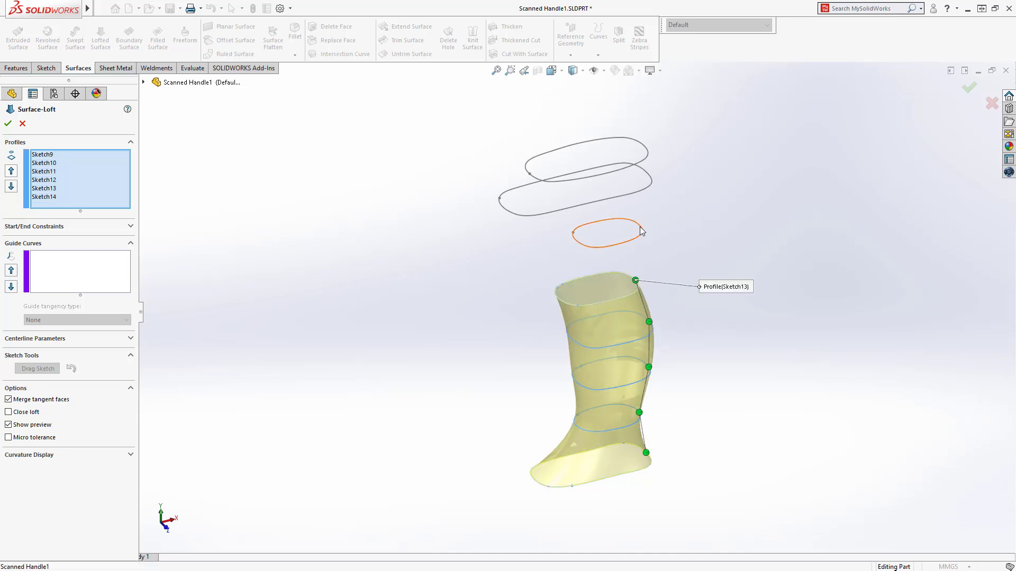
left_click(650, 178)
left_click(651, 157)
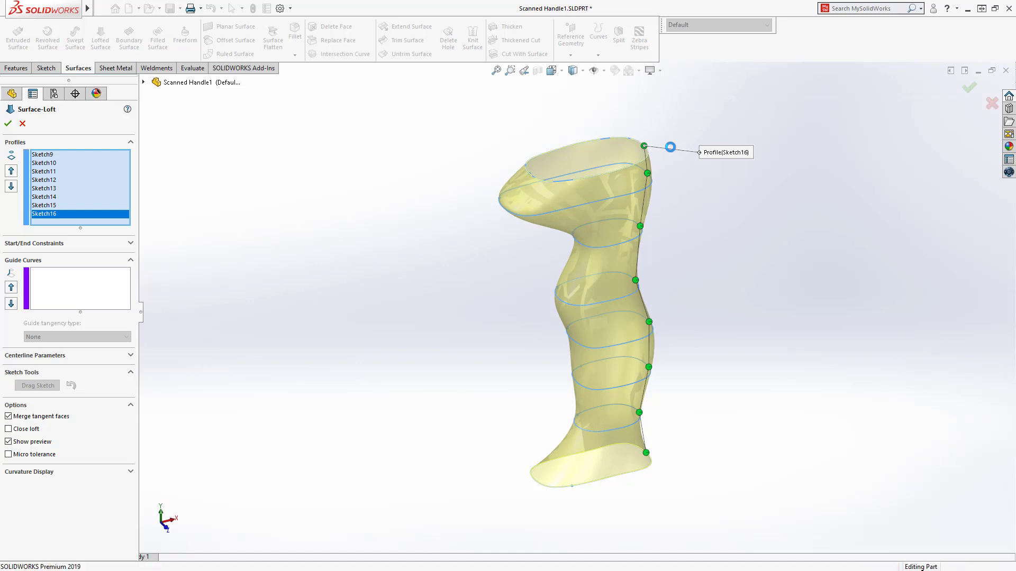
key("Return")
middle_click_drag(670, 159, 651, 260)
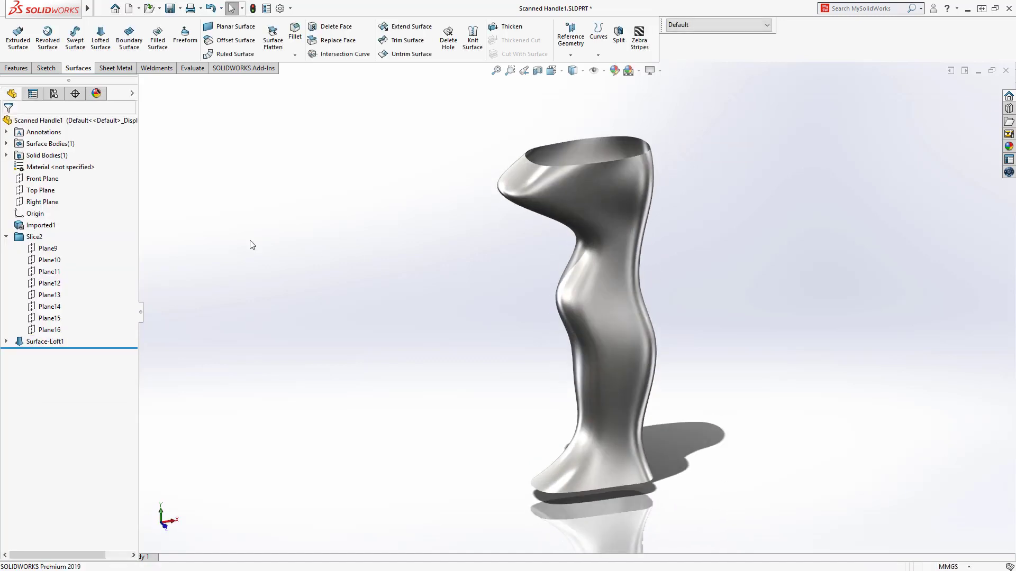
Split the lofted surface with the Front Plane, keeping both bodies Split1[1] and Split1[2]
left_click(43, 179)
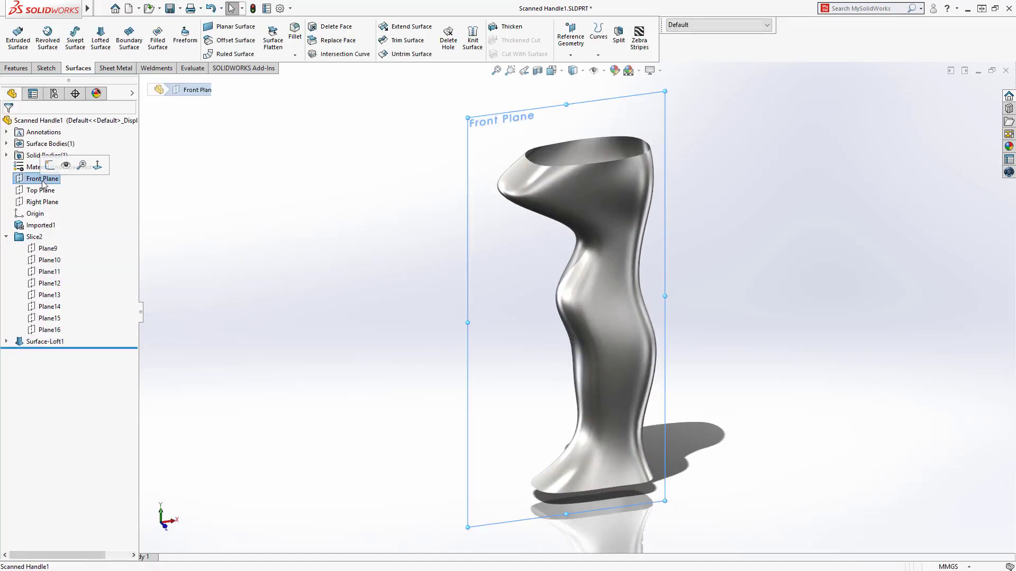
left_click(618, 35)
left_click(73, 271)
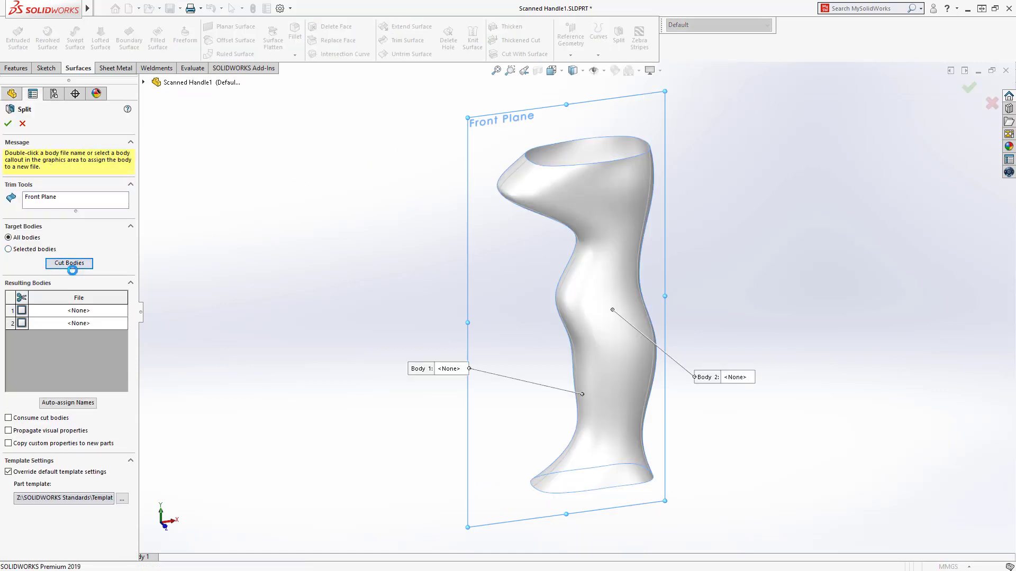
left_click(21, 298)
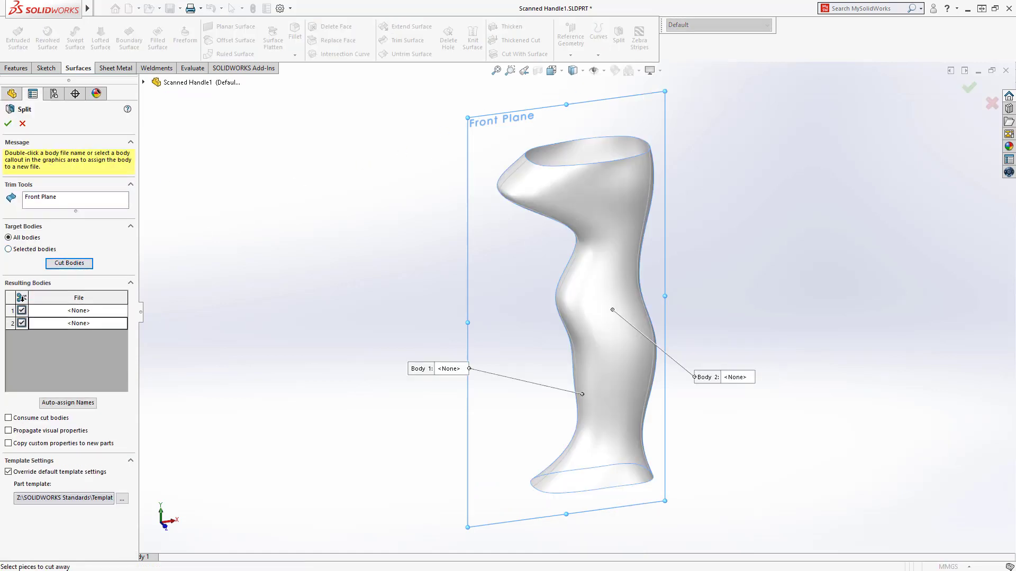
left_click(9, 124)
left_click(6, 144)
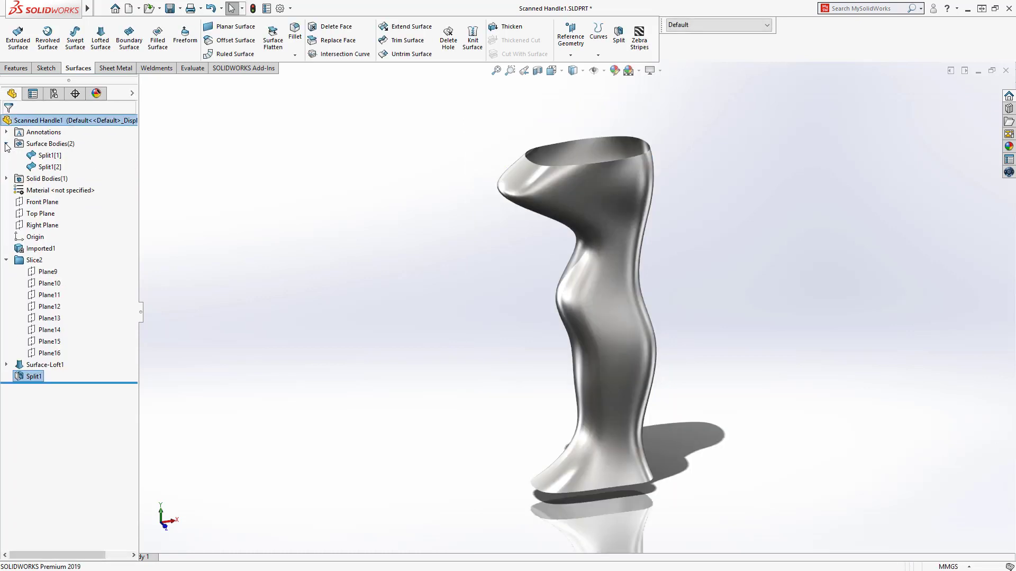
left_click(40, 156)
left_click(44, 168)
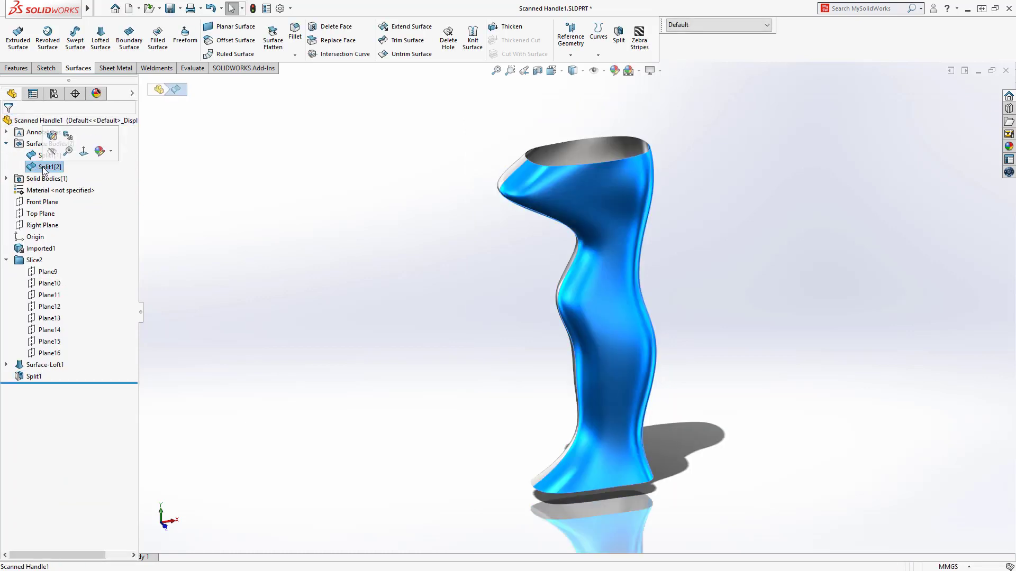
Place the MAKO Logo block from the Design Library in a new Front Plane sketch near the handle top
left_click(44, 202)
left_click(53, 193)
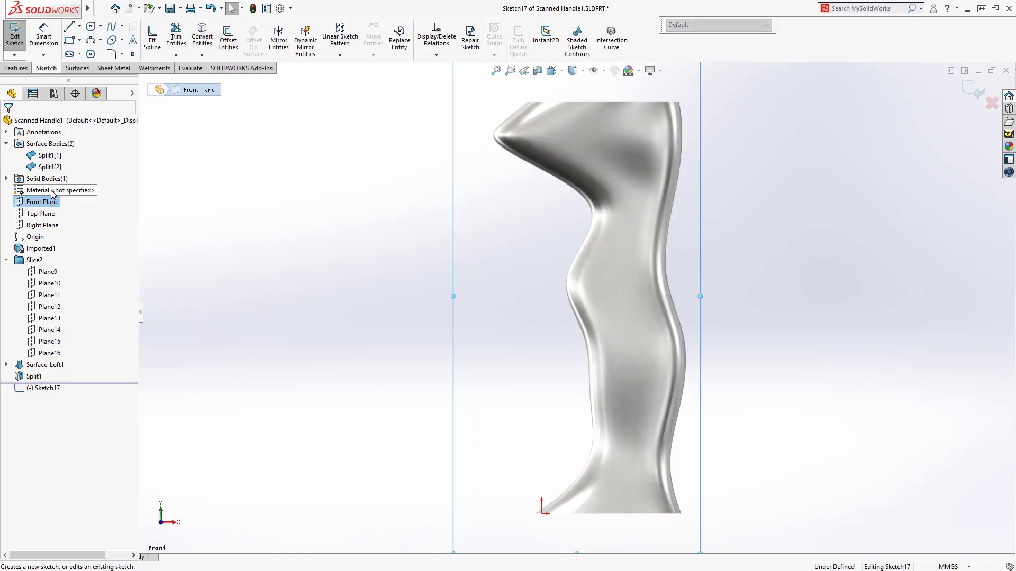
left_click(1009, 110)
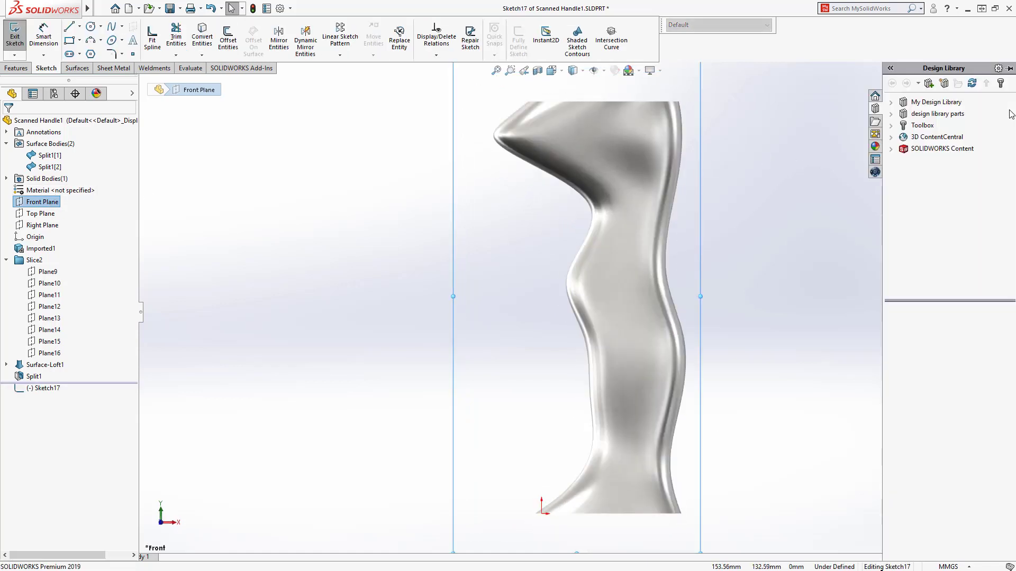
left_click(936, 102)
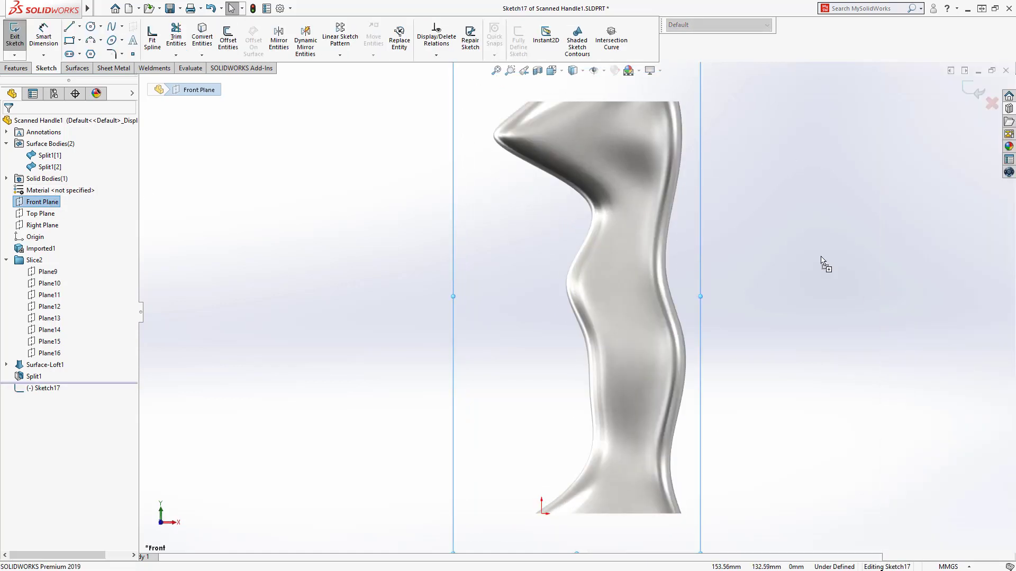
left_click_drag(583, 163, 583, 163)
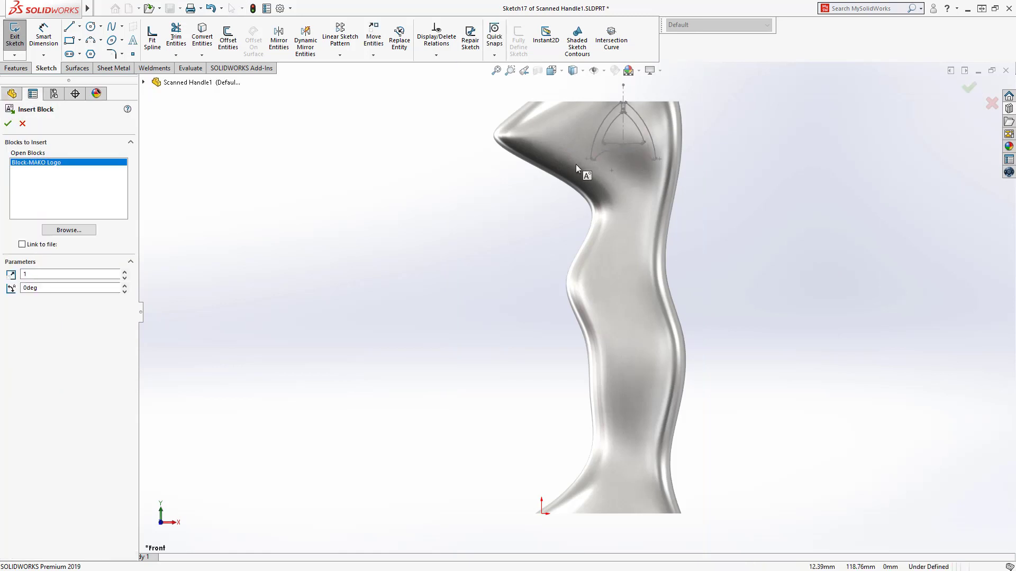
left_click(567, 170)
right_click_drag(521, 192, 506, 167)
middle_click_drag(507, 166, 511, 273)
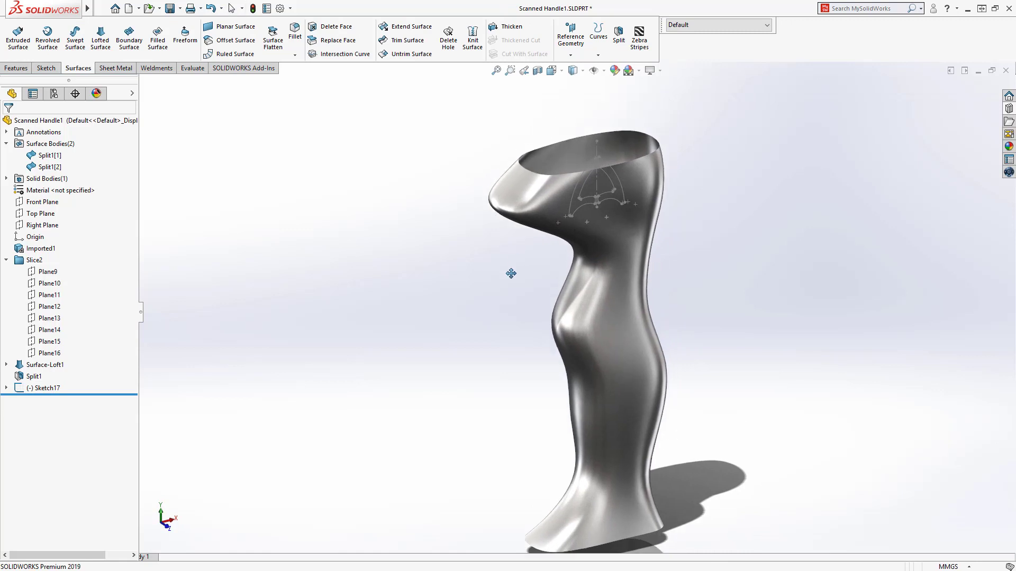
Project the Sketch17 logo onto both handle head faces, creating Curve1
left_click(576, 187)
left_click(598, 56)
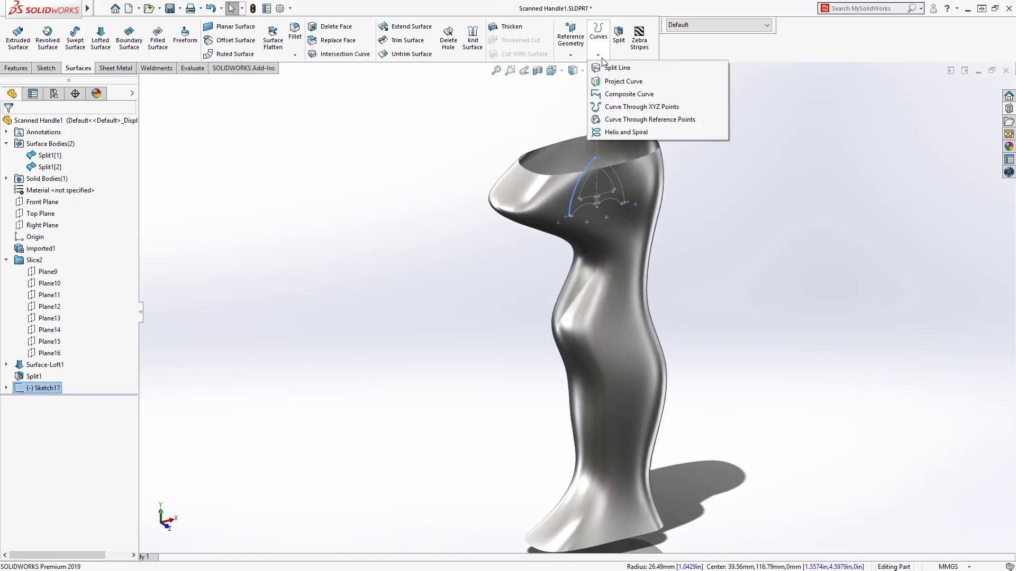
left_click(612, 82)
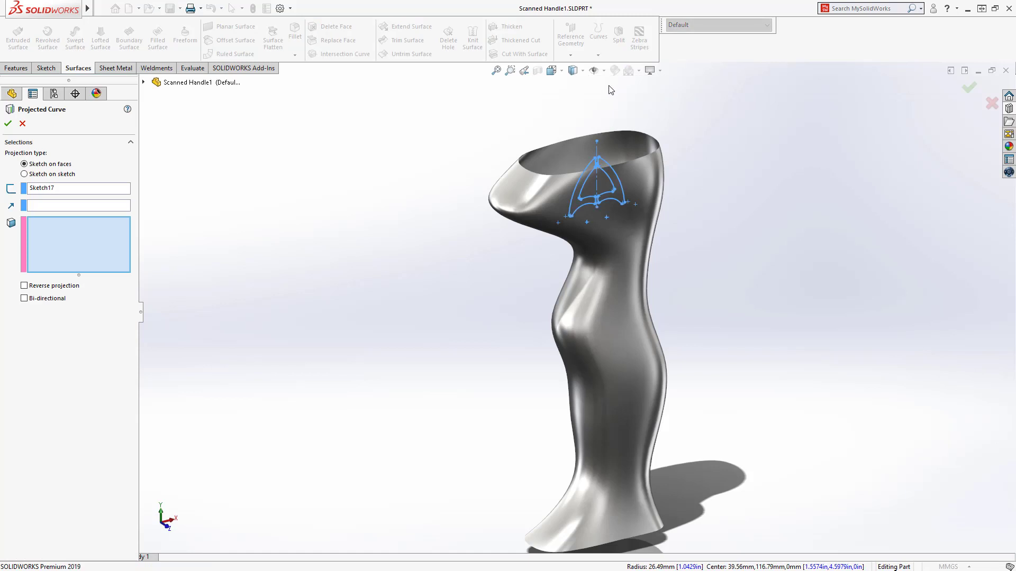
left_click(568, 150)
left_click(534, 191)
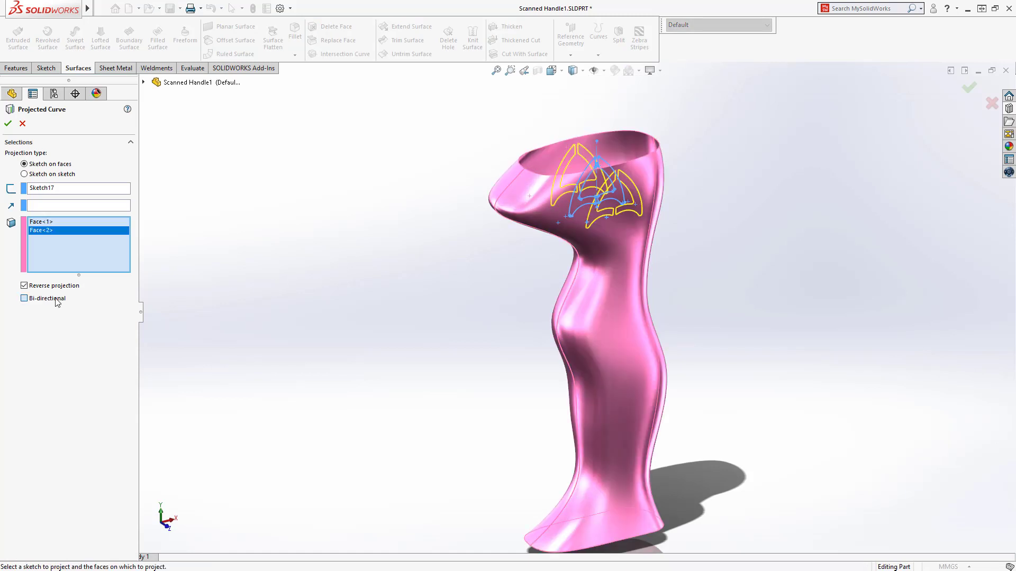
left_click(9, 126)
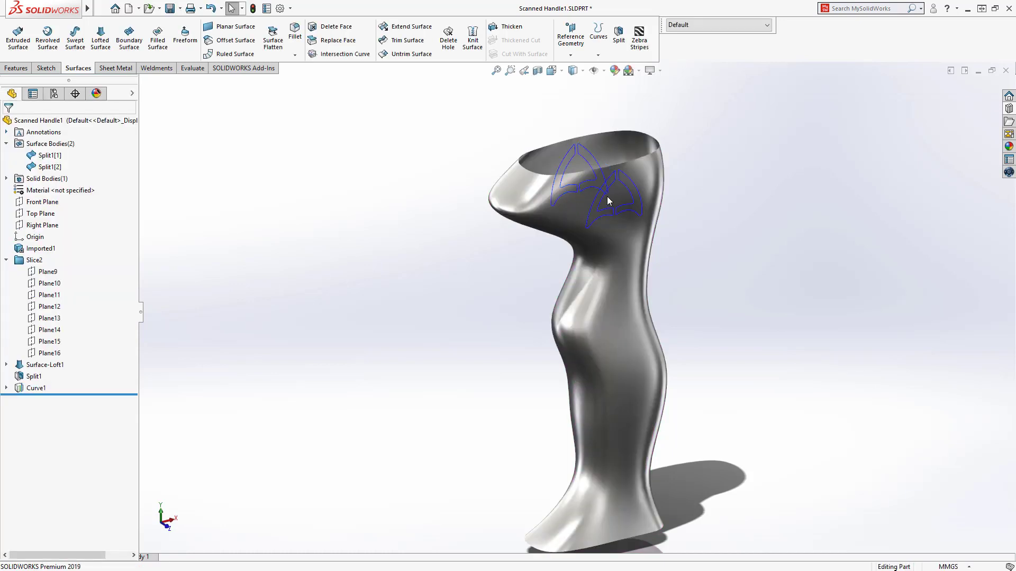
mouse_move(607, 198)
middle_mouse_down()
mouse_move(664, 182)
mouse_move(728, 190)
mouse_move(593, 197)
middle_mouse_up()
Switch to handle_assembly, hide handle-LH, and zoom in on the cable connector
key("ctrl+Tab")
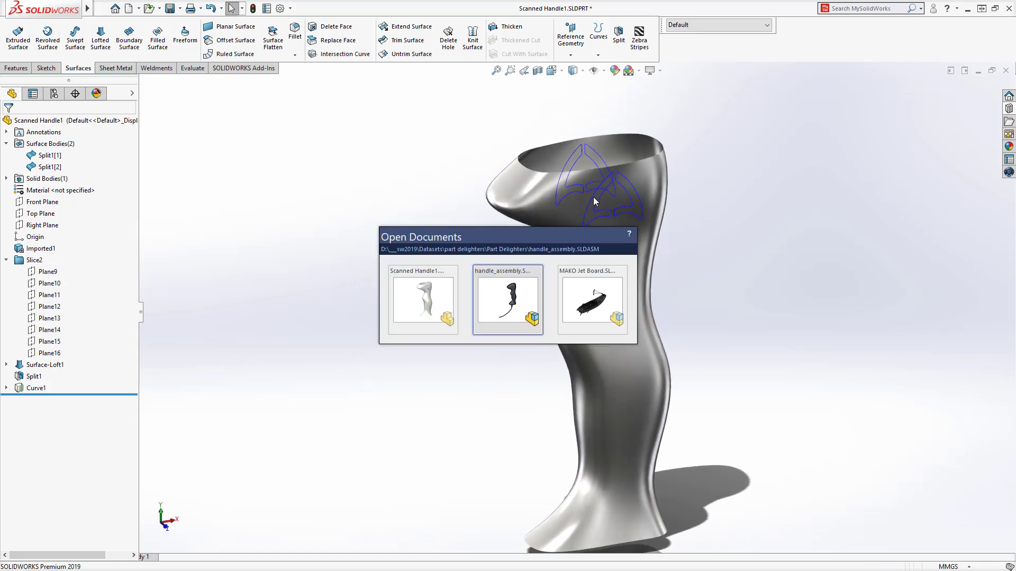
left_click(518, 295)
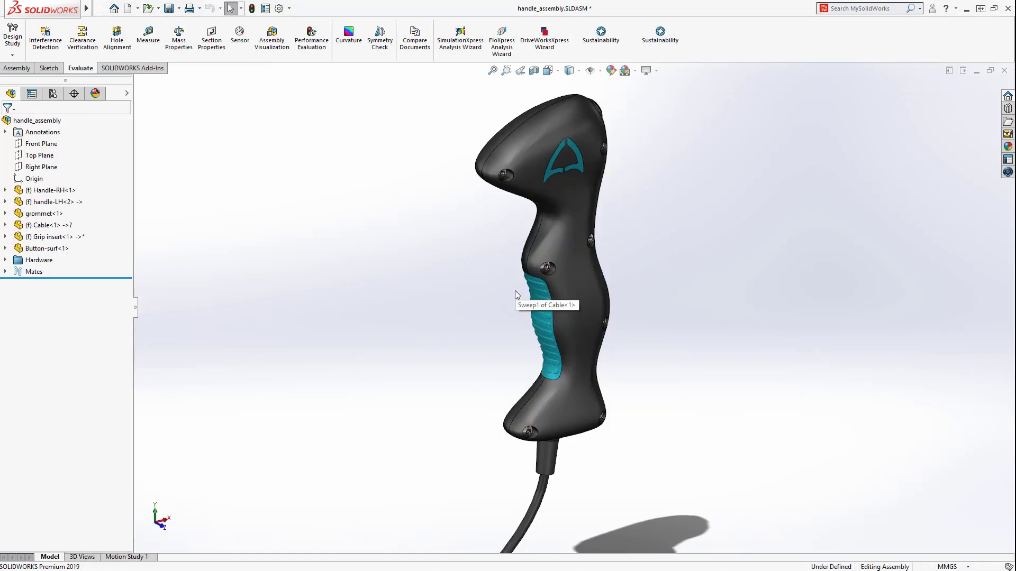
left_click(556, 252)
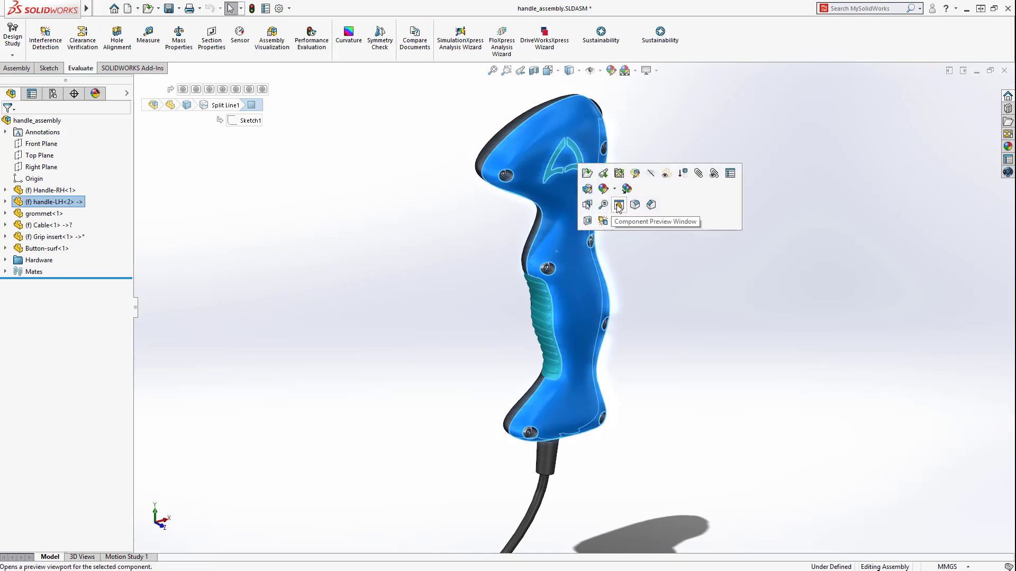
left_click(652, 178)
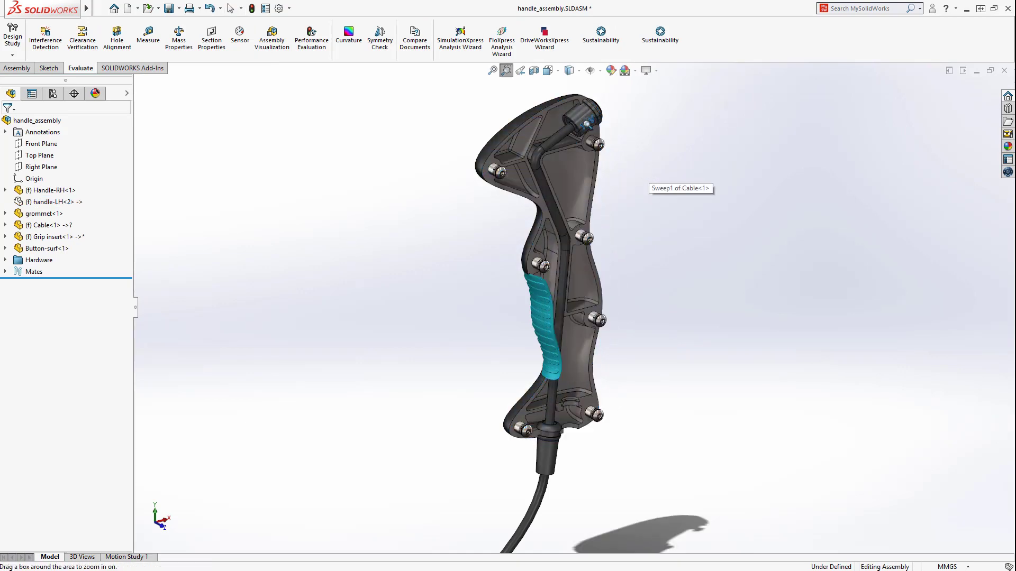
left_click_drag(553, 90, 614, 160)
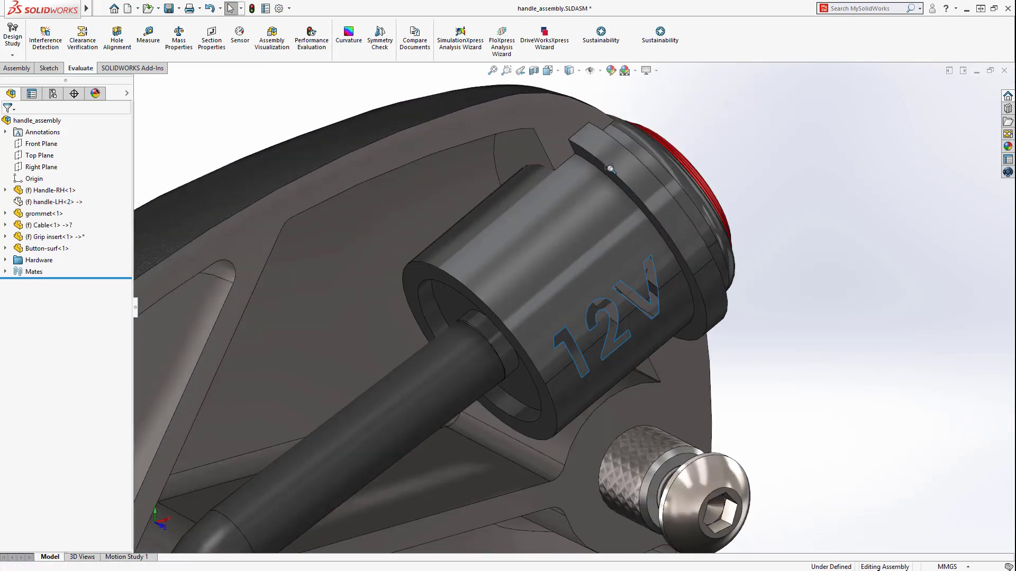
Isolate Button-surf and edit it in context, turning the 12V text to face forward
right_click(602, 211)
left_click(635, 296)
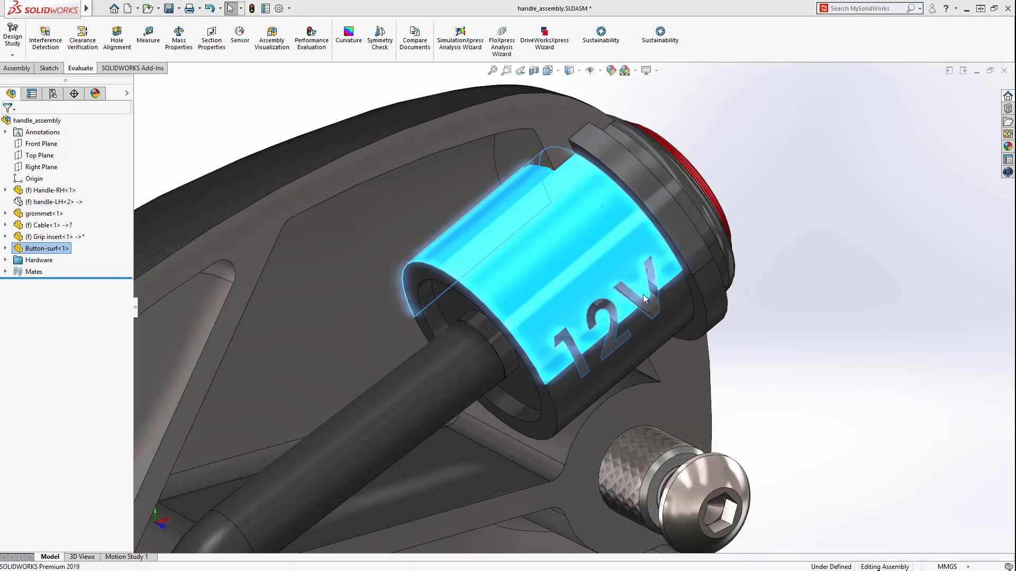
left_click(623, 251)
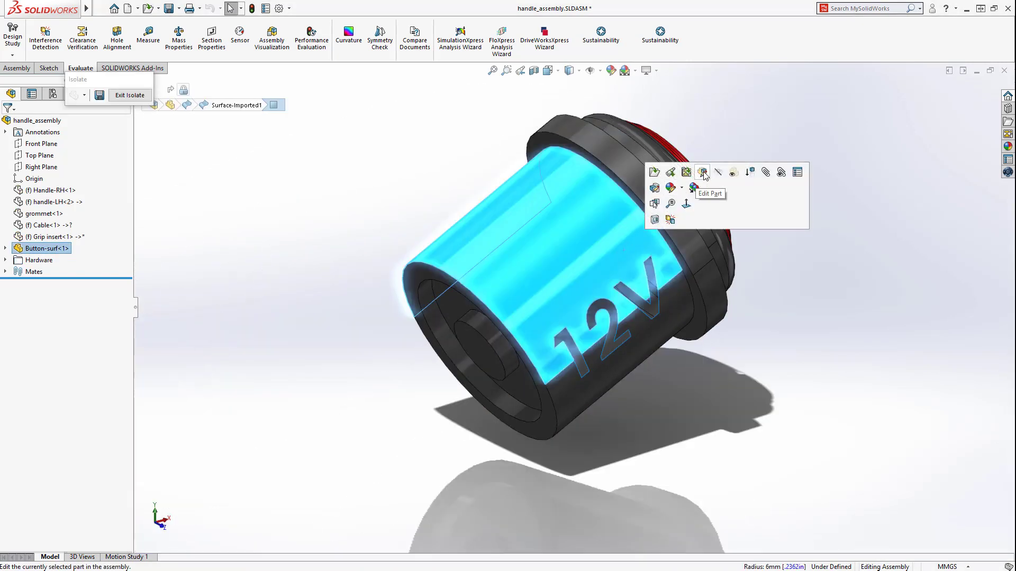
left_click(703, 171)
middle_click_drag(703, 172, 582, 190)
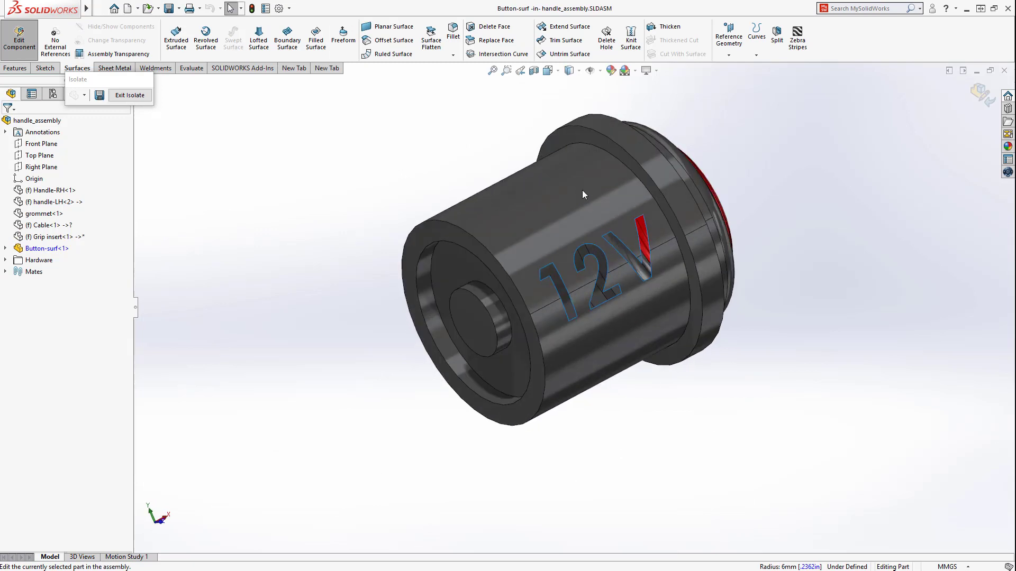
Delete the 1, 2 and V lettering holes from Button-surf, then show the full assembly again
left_click(600, 48)
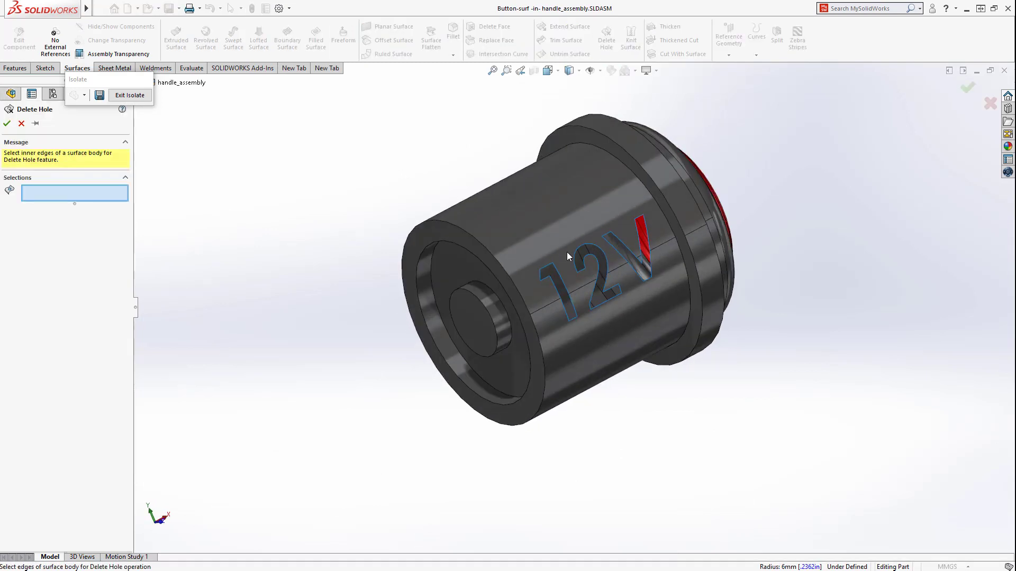
left_click(549, 268)
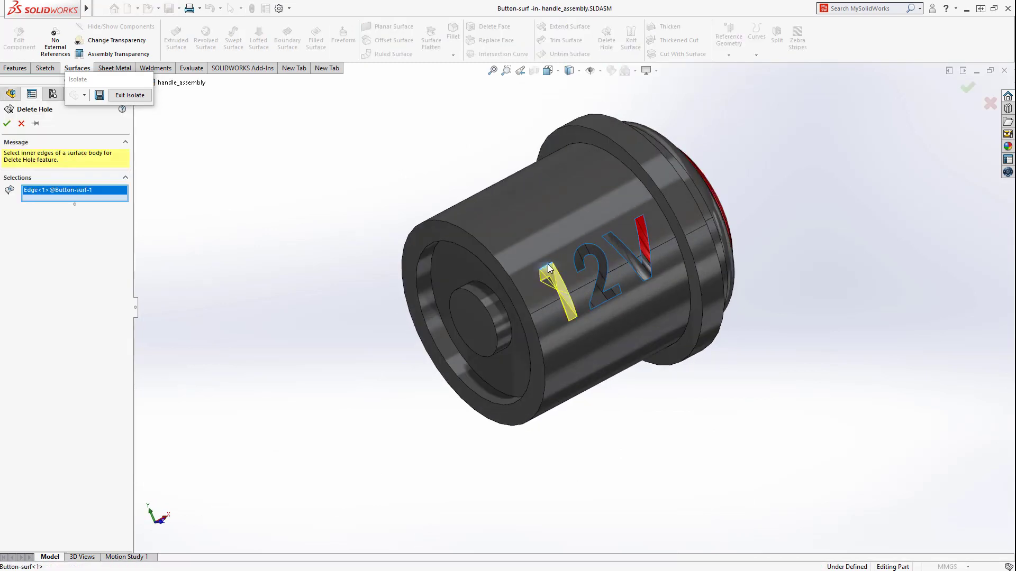
left_click(578, 250)
left_click(606, 237)
middle_click_drag(606, 237, 629, 263)
key("Return")
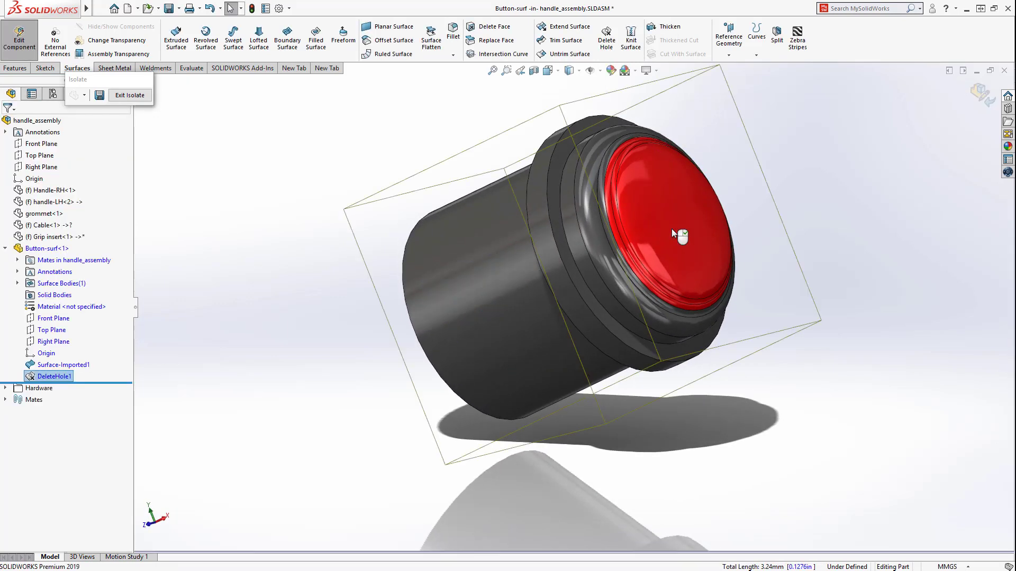
middle_click_drag(665, 233, 748, 245)
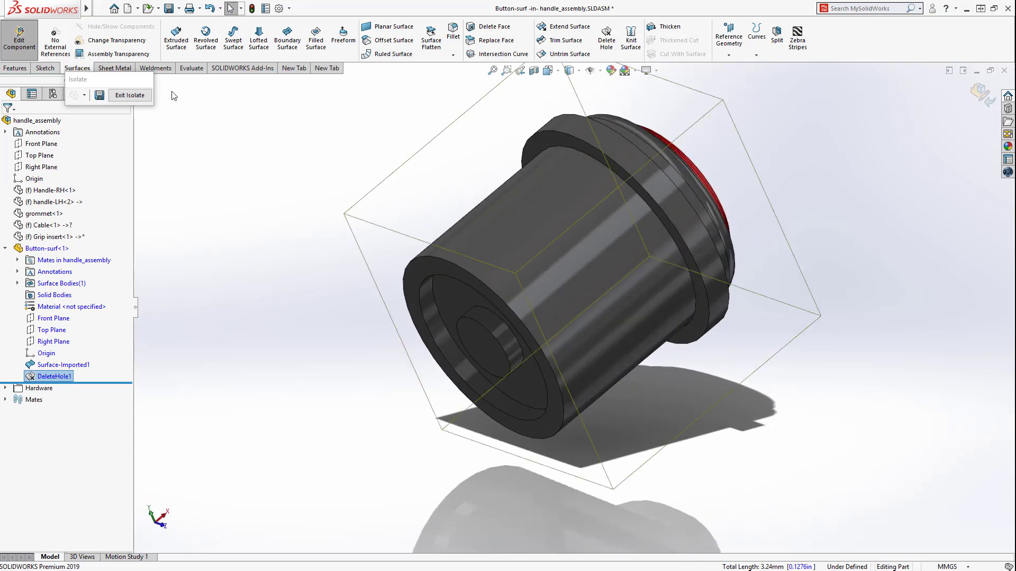
left_click(130, 96)
Leave button editing and frame the whole handle around the grip area
left_click(39, 50)
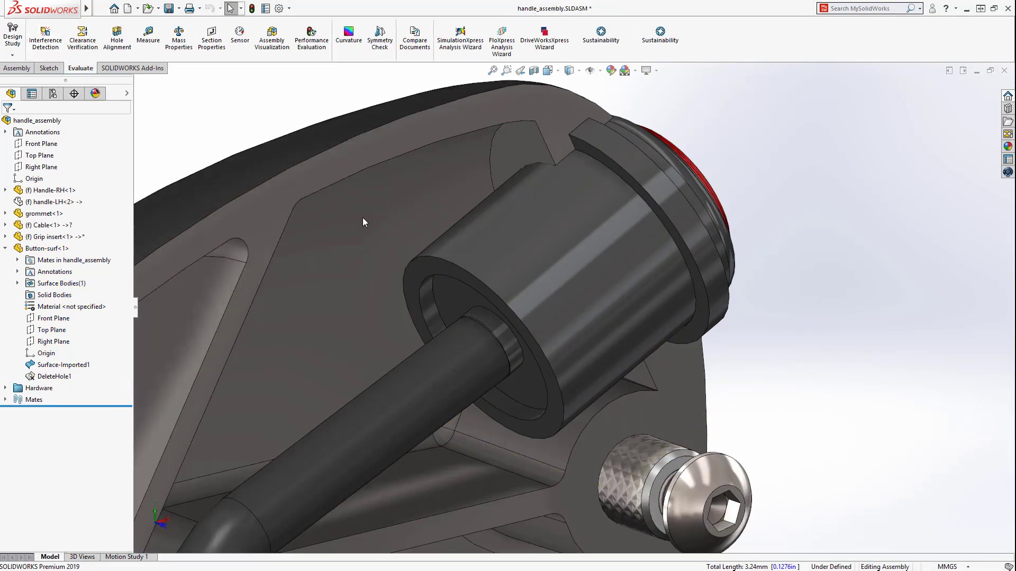
middle_click_drag(387, 225, 386, 323, "shift")
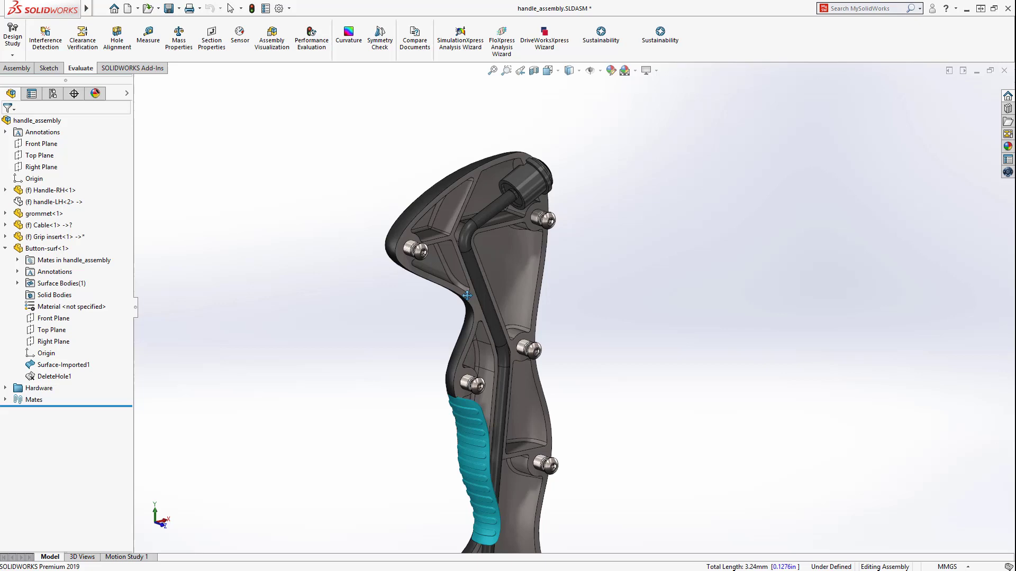
middle_click_drag(496, 223, 444, 221, "ctrl")
middle_click_drag(477, 427, 404, 447)
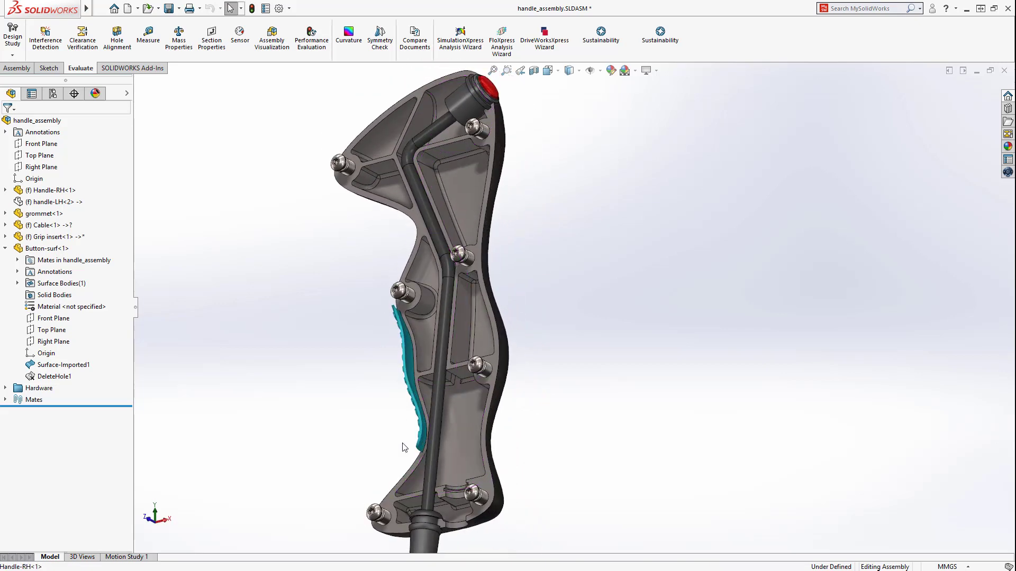
scroll(442, 443, "down", 6)
Run Interference Detection between Handle-RH and Cable, finding a 0.66 mm³ interference
left_click(445, 444)
left_click(471, 449, "ctrl")
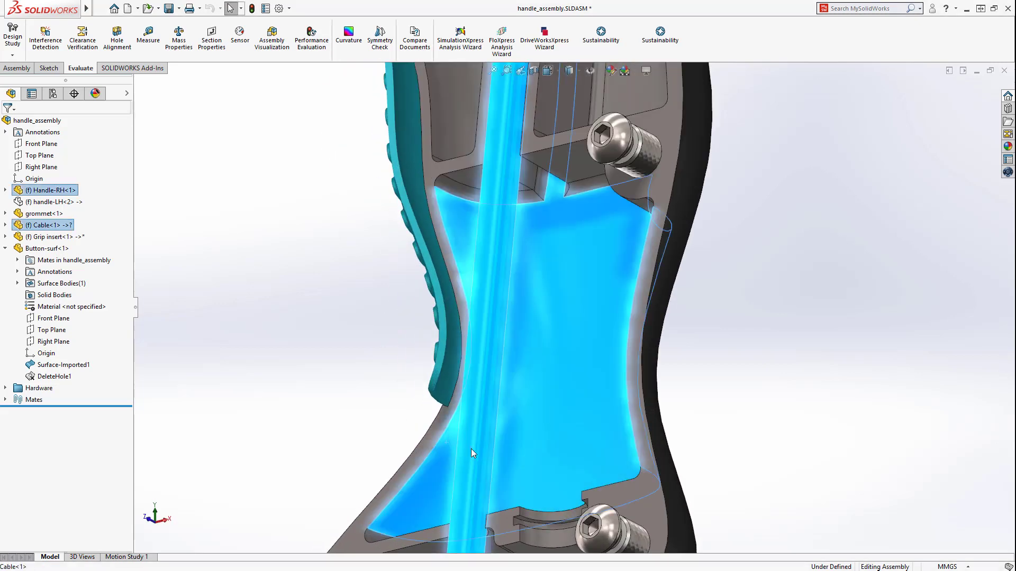
left_click(46, 38)
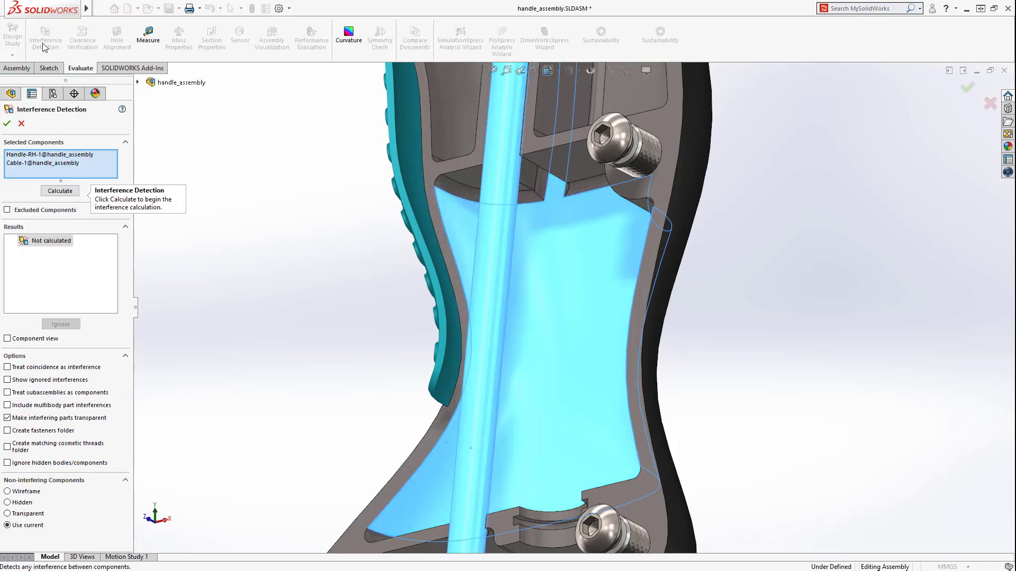
left_click(57, 190)
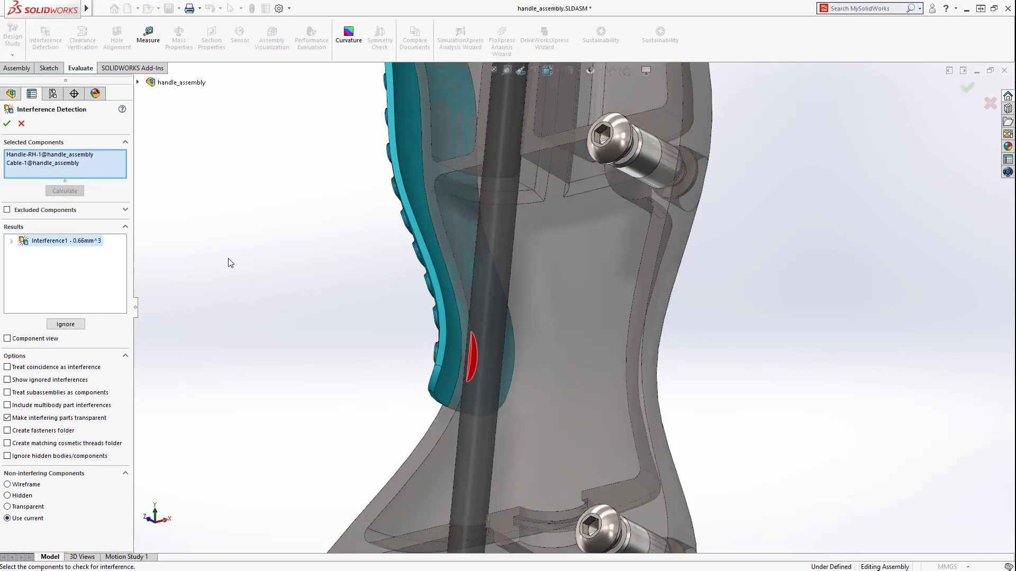
Close the interference check and start a chamfer on Handle-RH's inner edge, edited in place
left_click(21, 124)
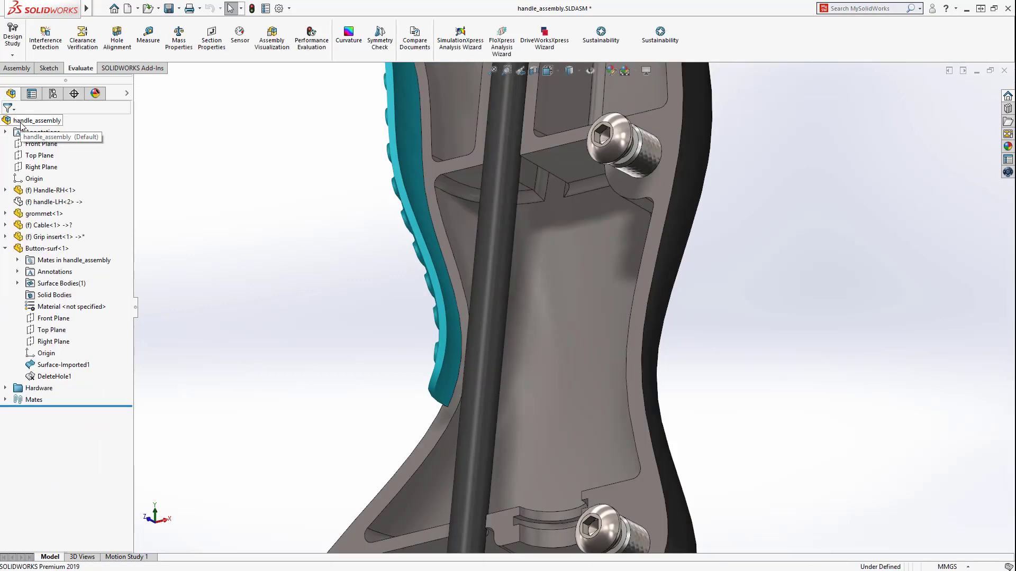
left_click(454, 224)
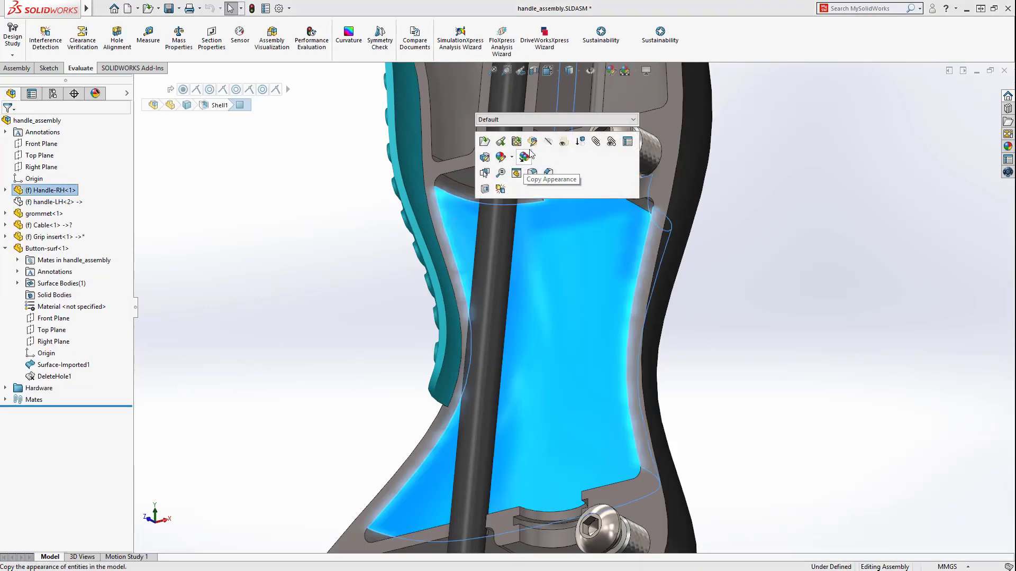
left_click(514, 160)
left_click(449, 237)
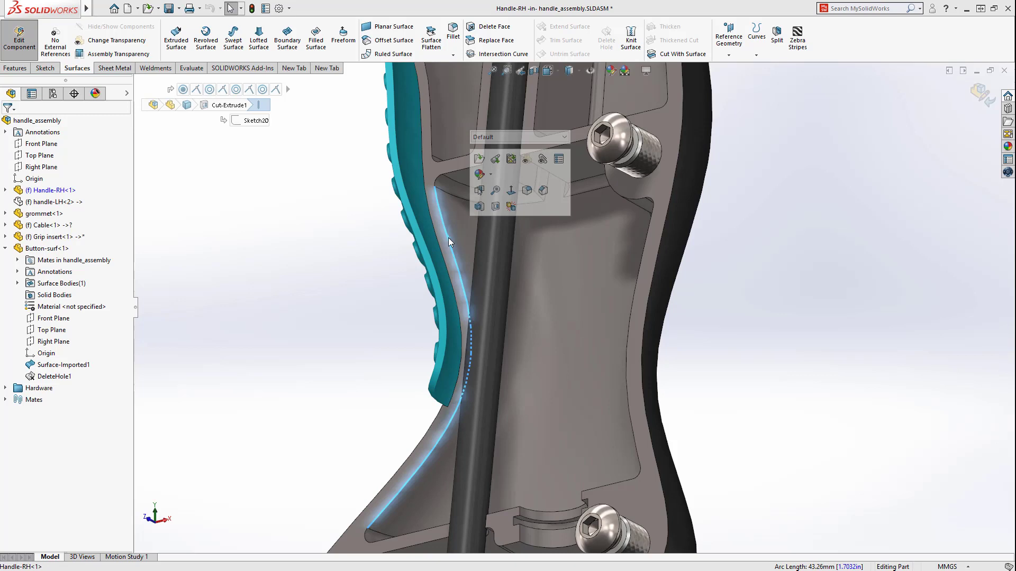
left_click(543, 189)
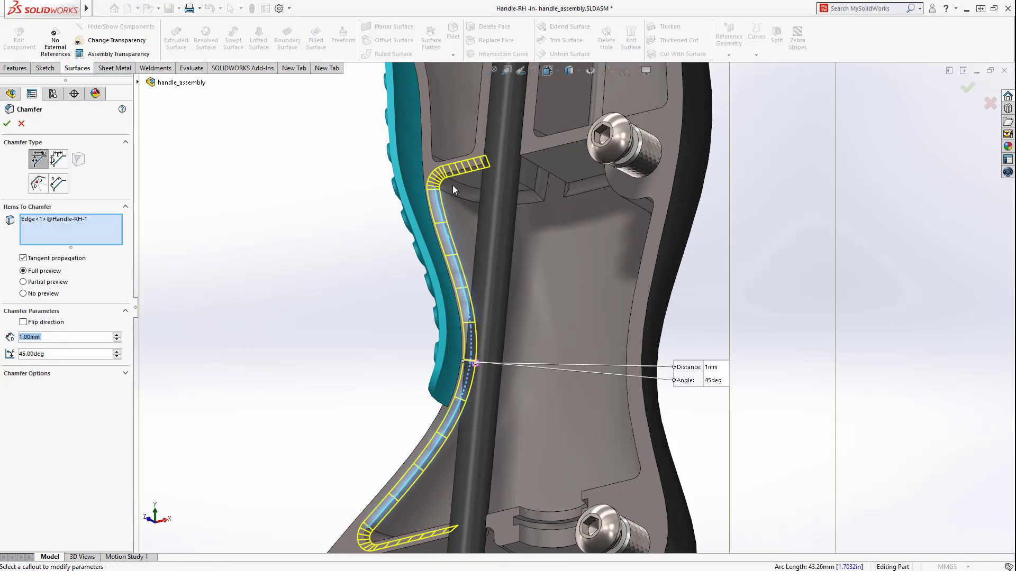
Make it an equal-distance partial chamfer with Distance Offset, limited to a short middle stretch of the edge
left_click(38, 184)
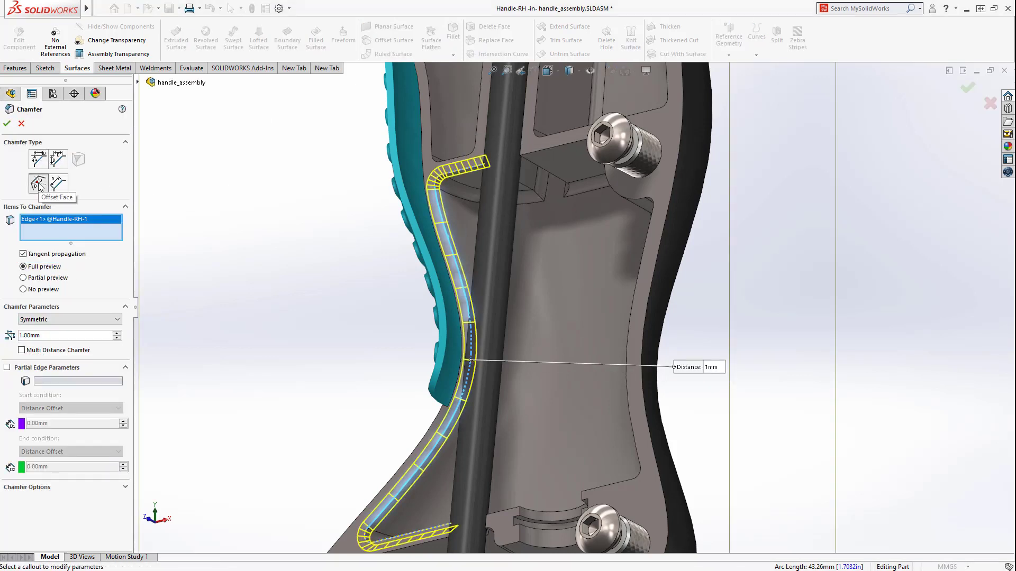
left_click(7, 368)
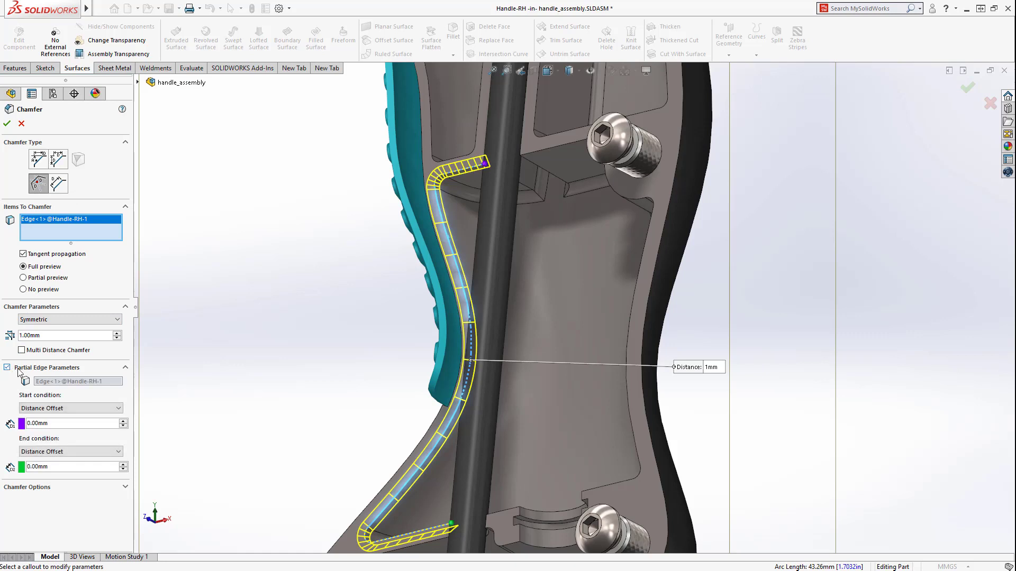
left_click(70, 408)
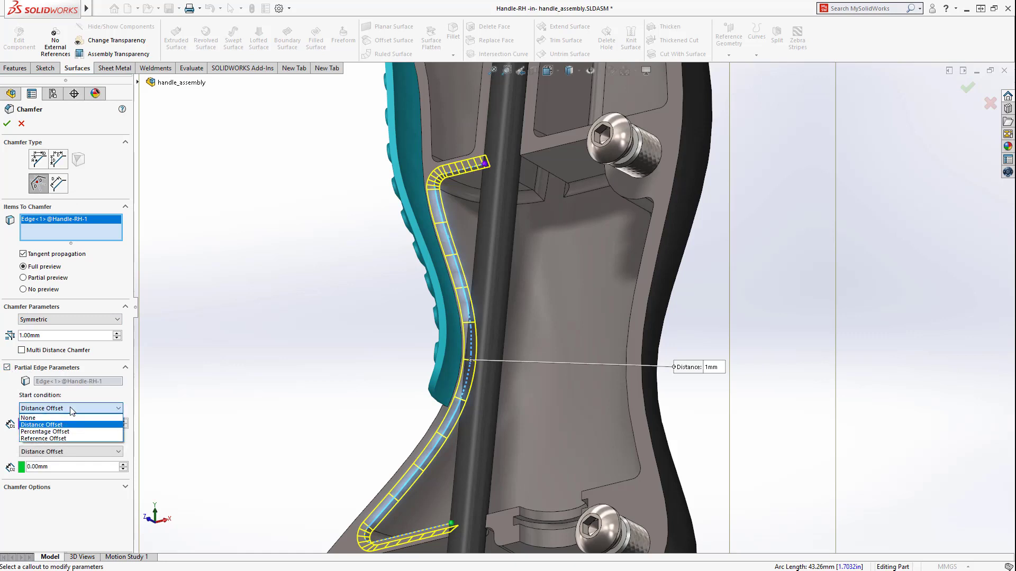
left_click(72, 409)
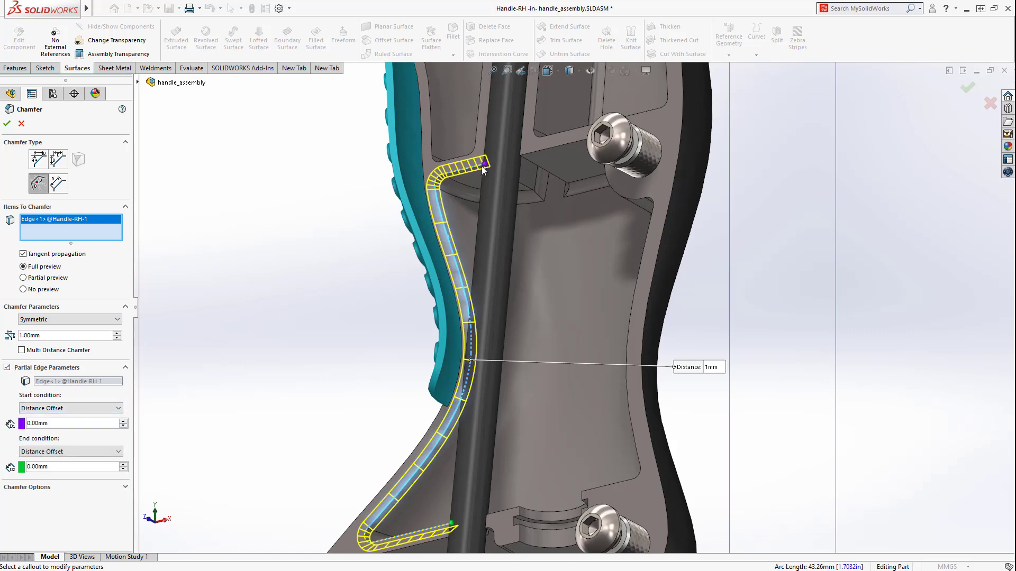
left_click_drag(485, 164, 467, 339)
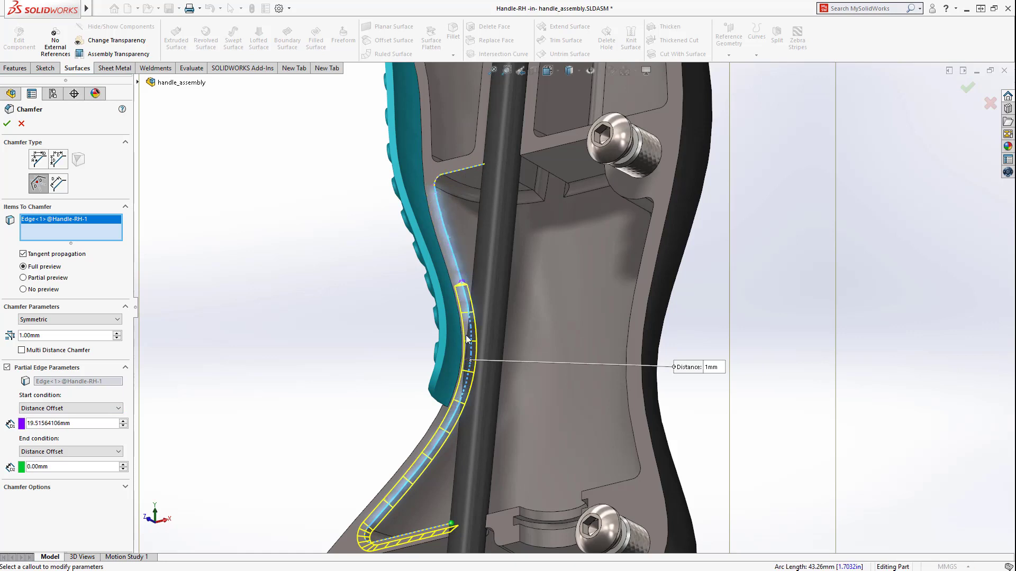
left_click_drag(418, 530, 443, 428)
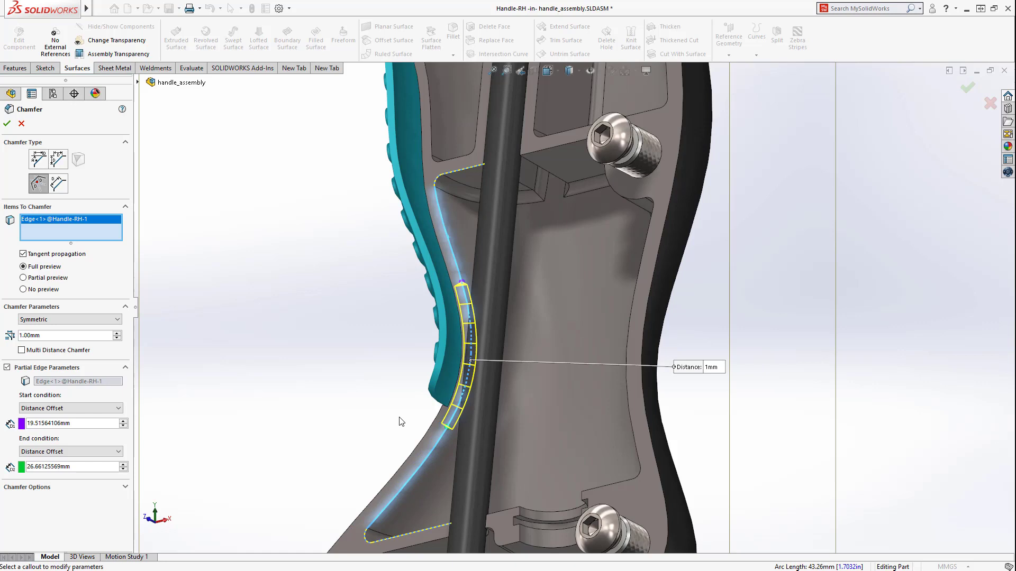
Make the chamfer asymmetric at 2 mm by 1 mm, accept it, and return to the assembly
left_click(79, 320)
left_click(72, 338)
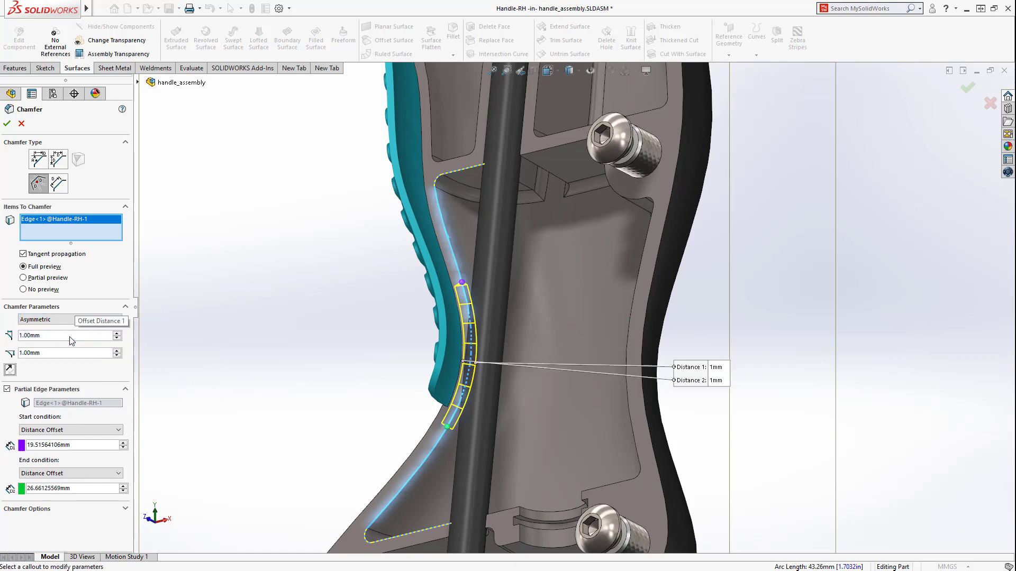
double_click(65, 338)
type("2")
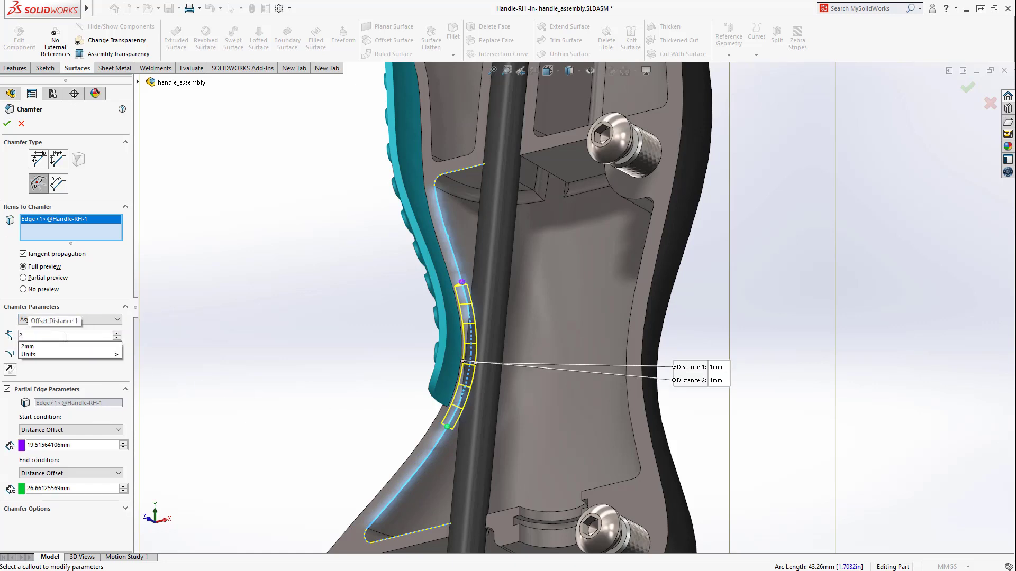
key("Return")
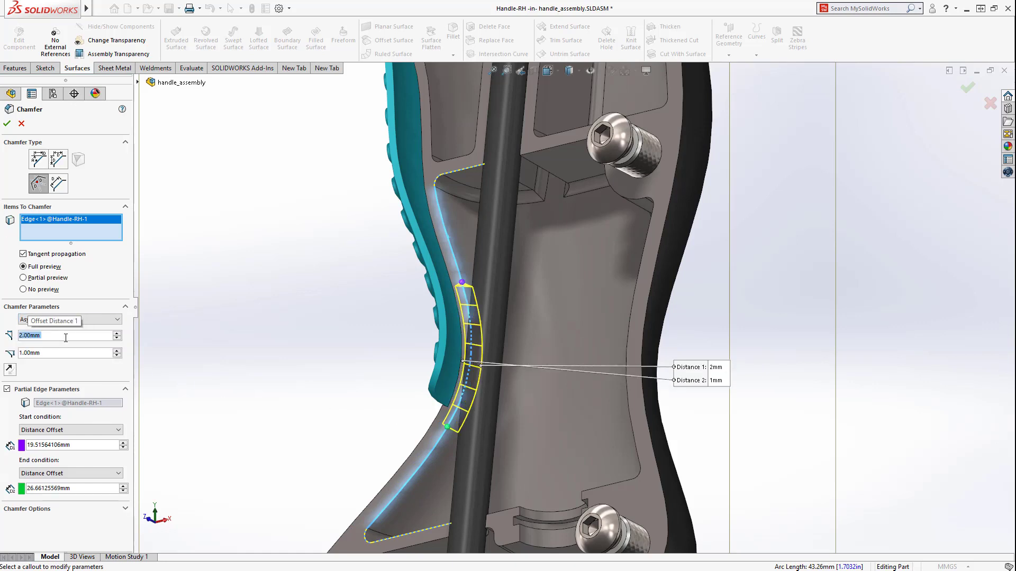
left_click(7, 123)
left_click(19, 39)
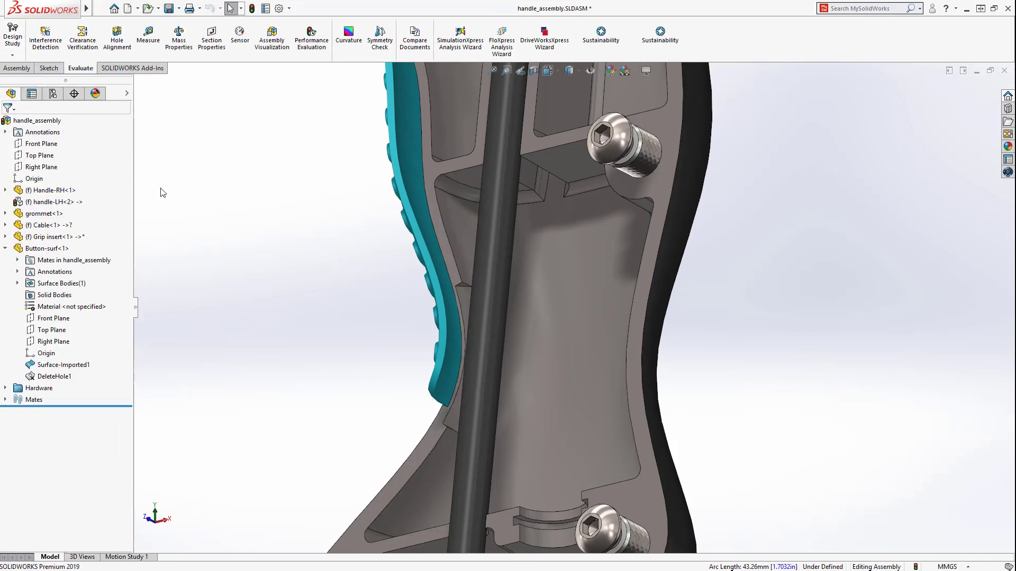
Show the handle in Left view, clear the highlighted edges, and select the ribbed grip insert
scroll(519, 279, "up", 5)
middle_click_drag(519, 279, 545, 365)
scroll(535, 319, "down", 4)
scroll(550, 360, "up", 3)
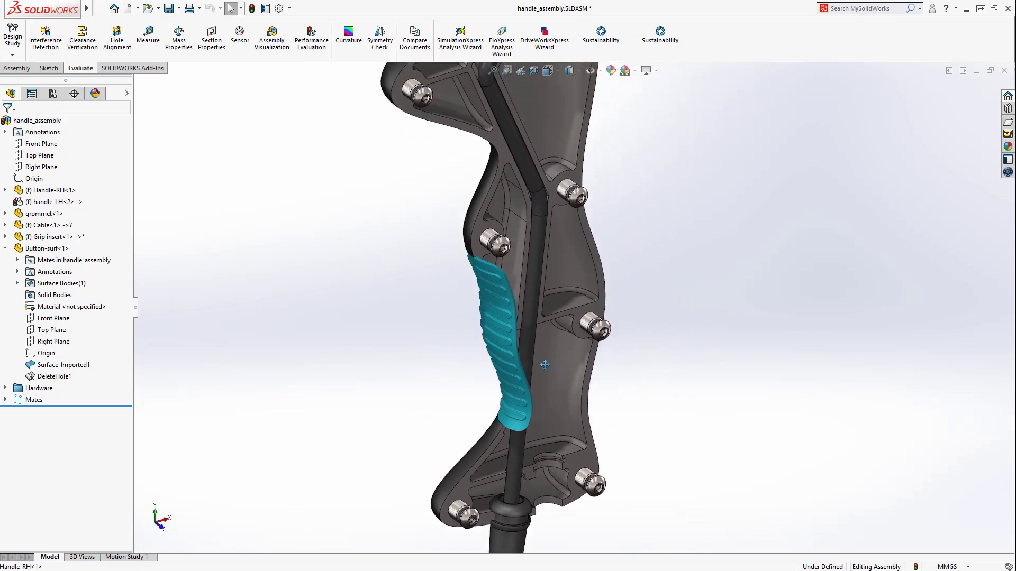
key("ctrl+3")
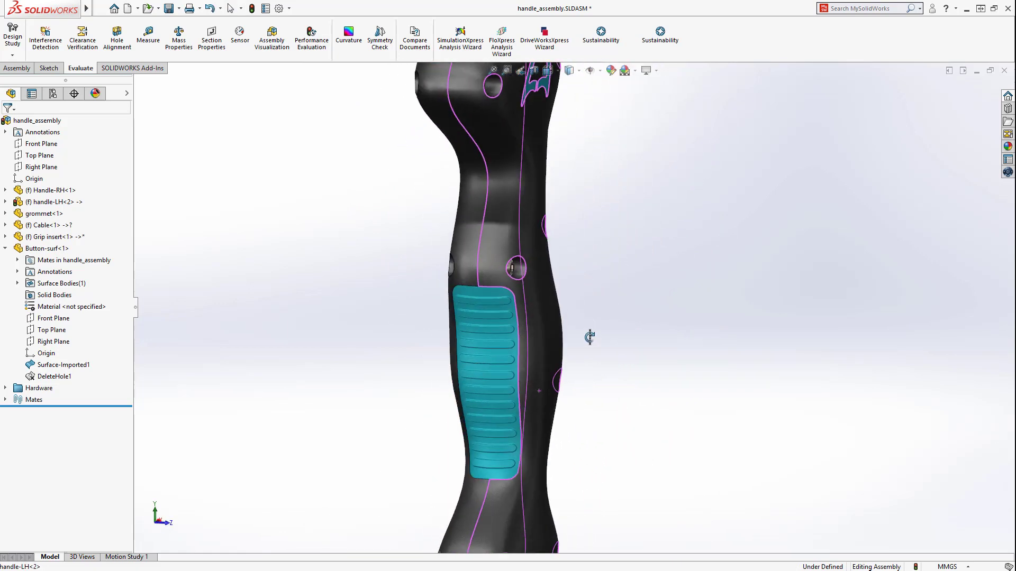
key("Escape")
left_click(493, 293)
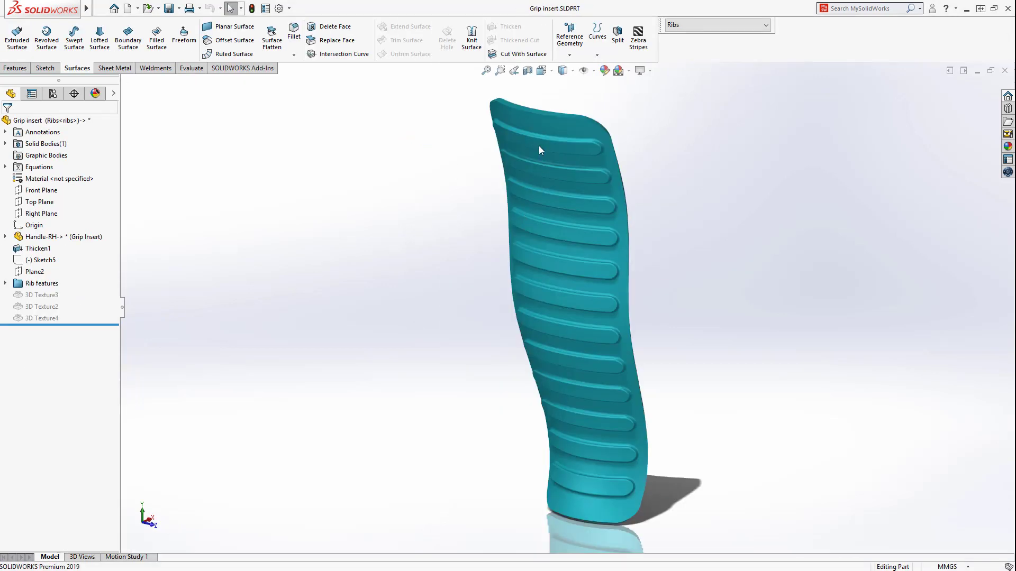
Expand the Rib features and preview the grip insert's Bump and Dimples configurations
left_click(6, 283)
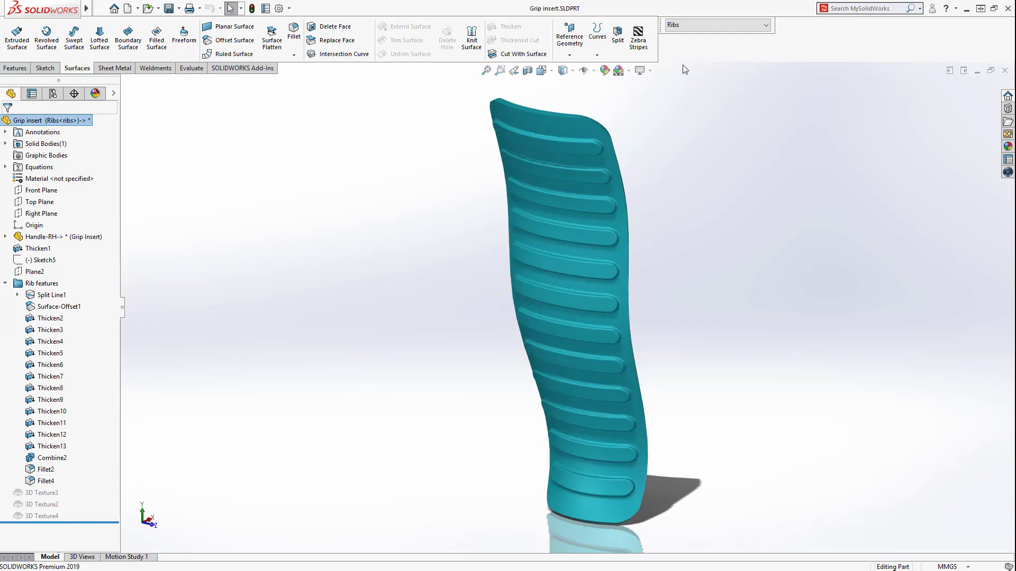
left_click(674, 24)
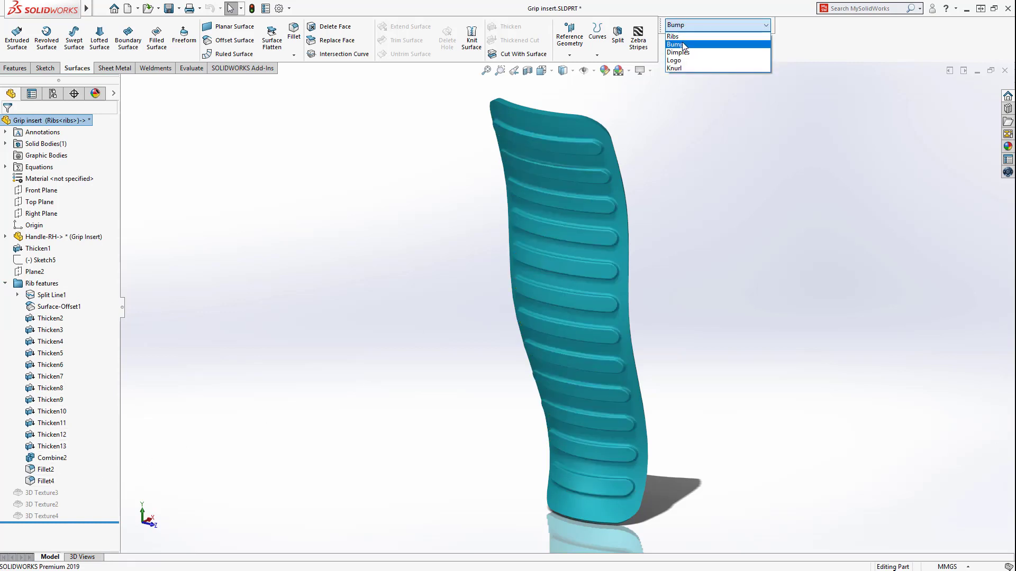
left_click(684, 45)
left_click(689, 29)
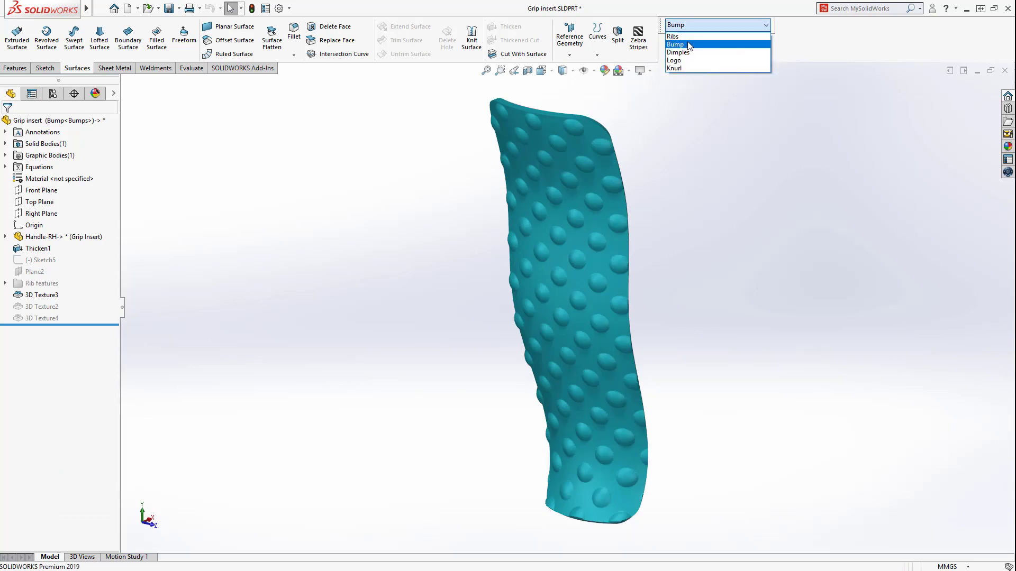
left_click(690, 53)
Preview the Logo configuration's embossing, then switch the grip insert to Knurl
left_click(690, 29)
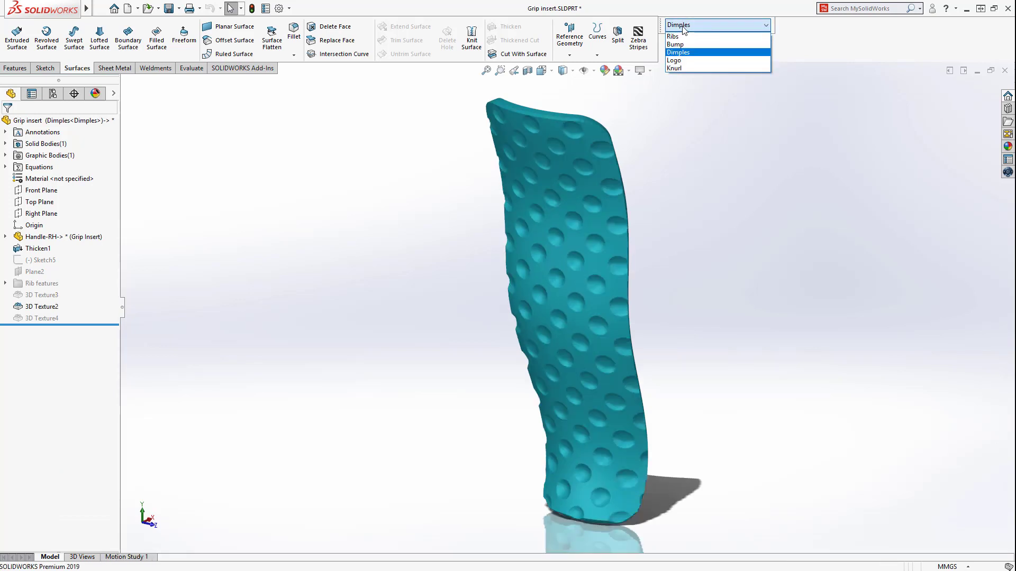
left_click(683, 61)
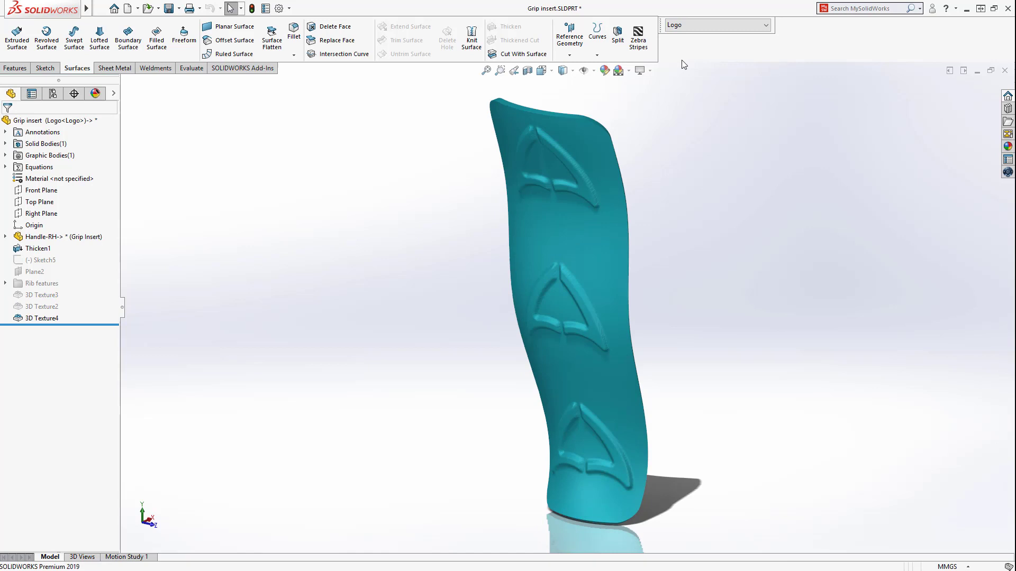
mouse_move(581, 220)
middle_mouse_down()
mouse_move(649, 177)
mouse_move(696, 163)
mouse_move(581, 200)
middle_mouse_up()
left_click(689, 29)
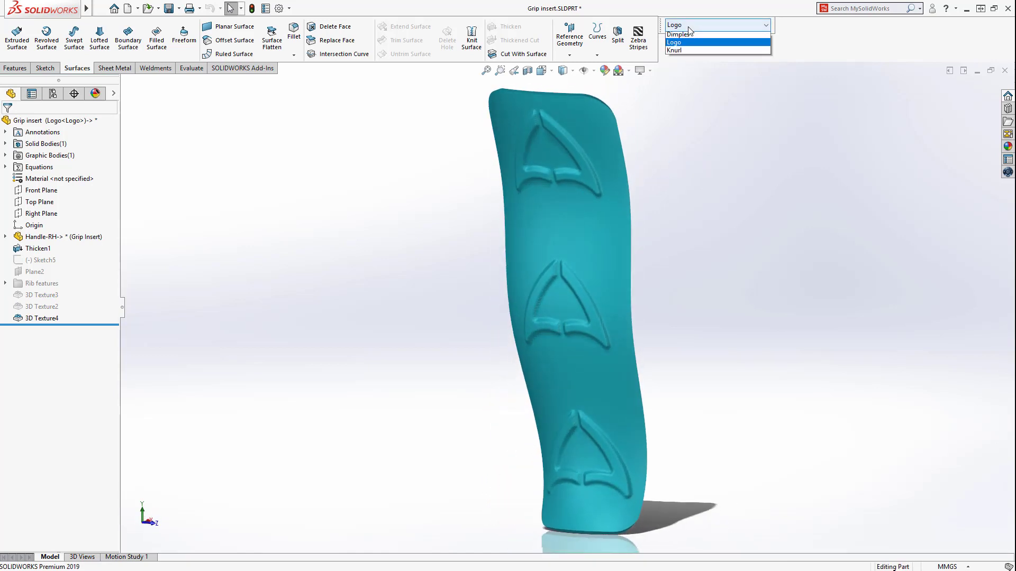
left_click(685, 70)
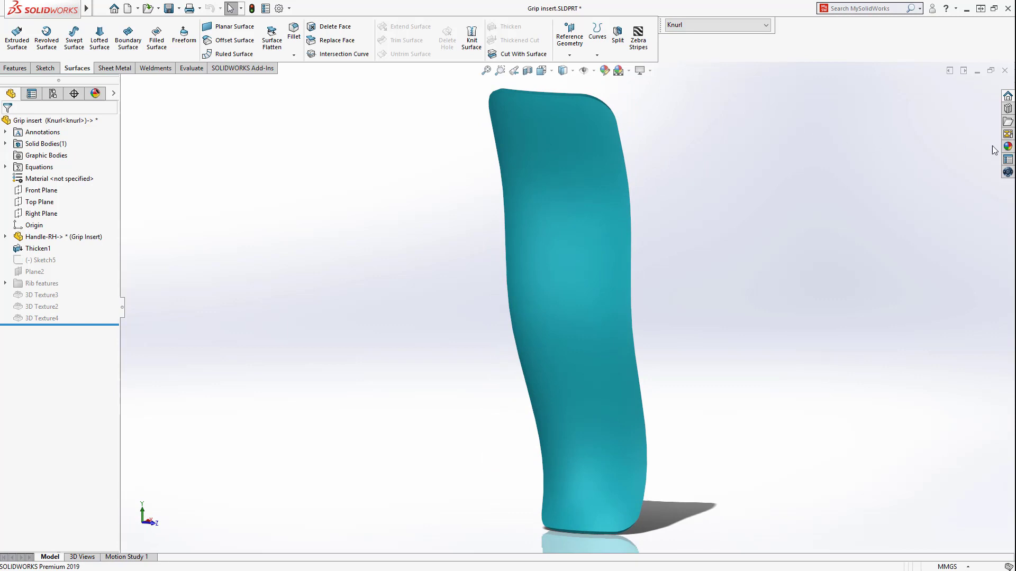
Apply the Knurl appearance from the library to the whole grip insert body
left_click(1008, 146)
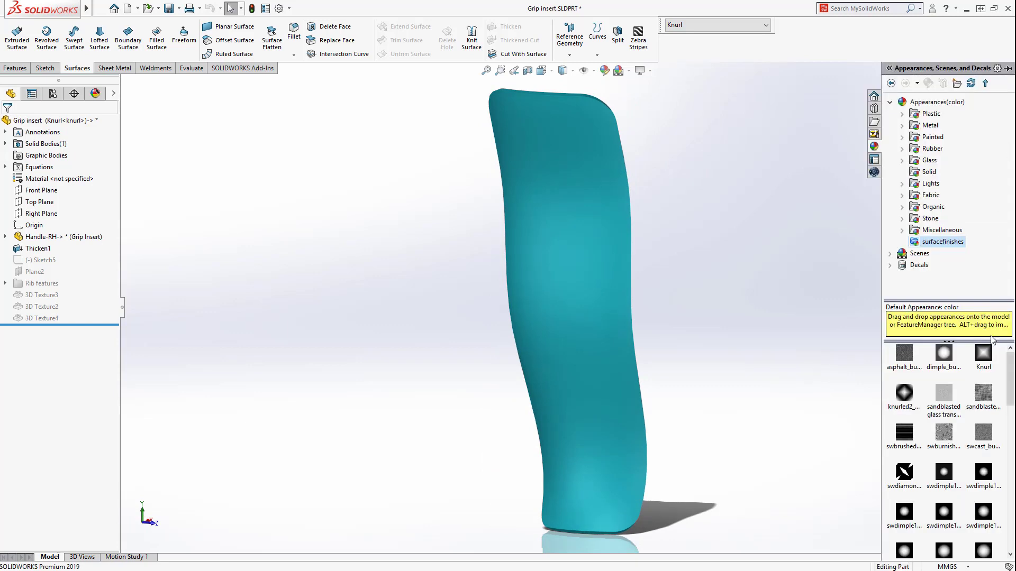
left_click_drag(983, 353, 562, 247)
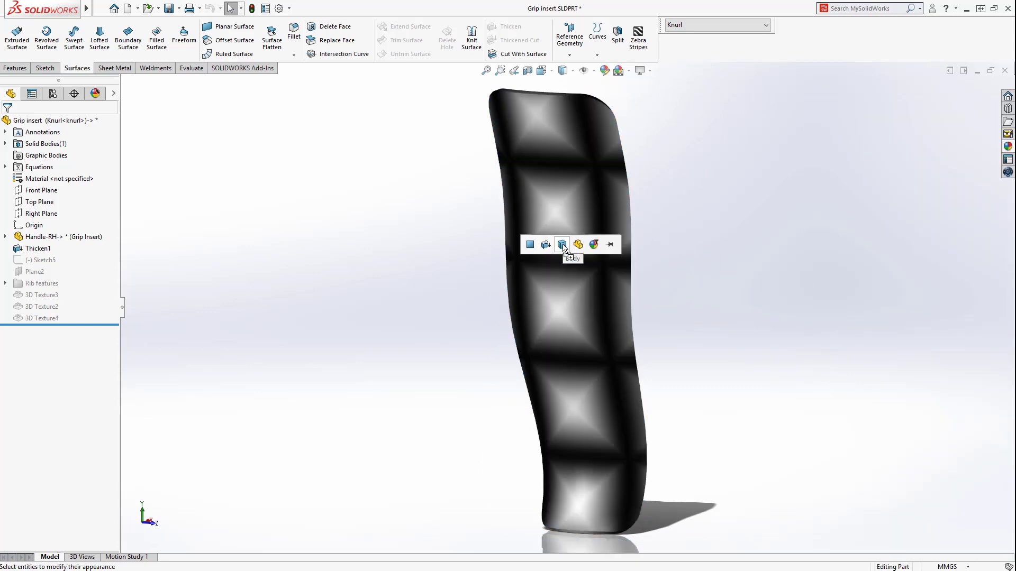
left_click(563, 246)
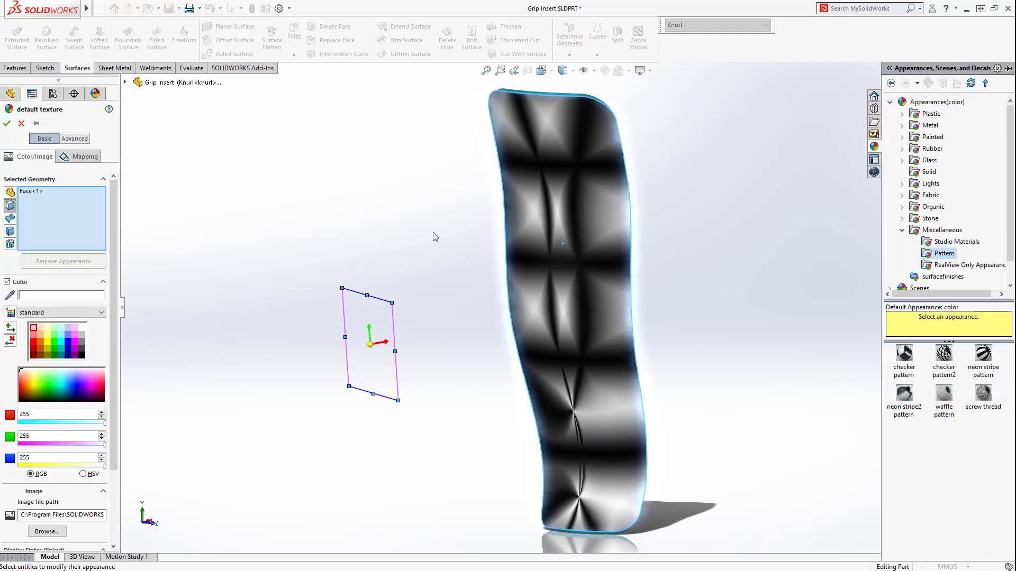
left_click(80, 139)
left_click(82, 168)
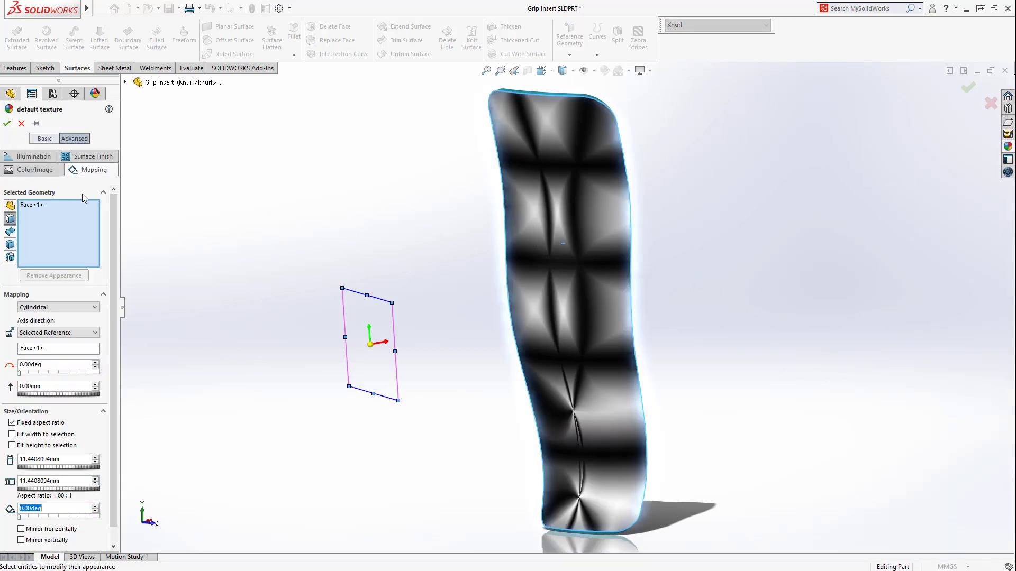
Map the knurl as a YZ projection at 3 mm size, rotated 45°, and accept
left_click(66, 307)
left_click(63, 325)
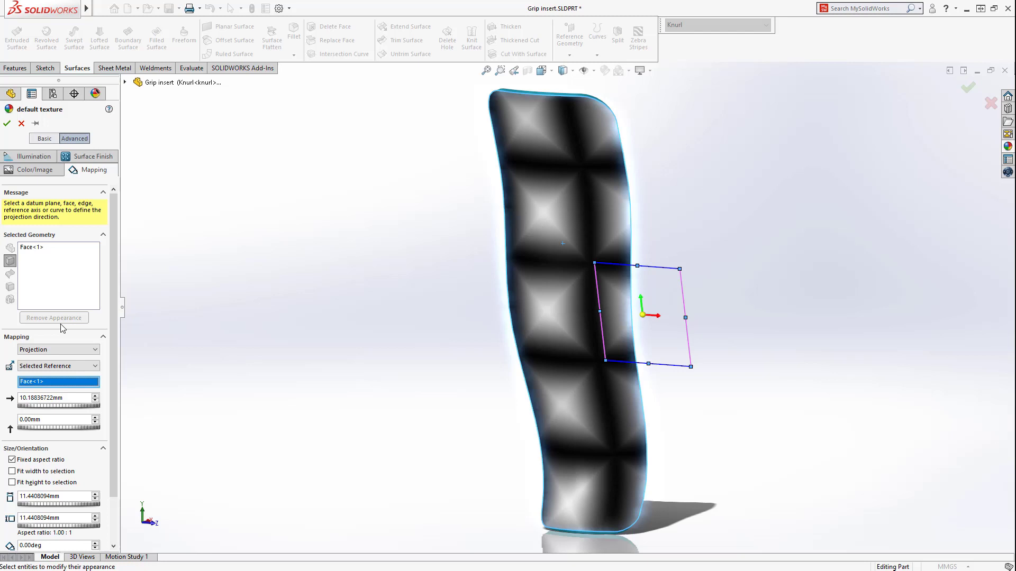
left_click(58, 365)
left_click(59, 394)
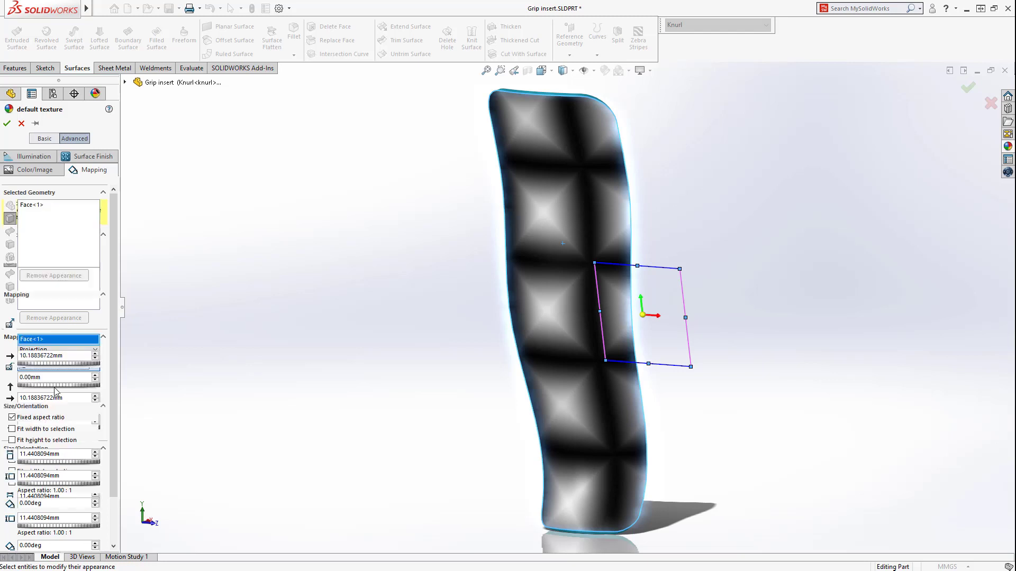
double_click(48, 437)
type("3")
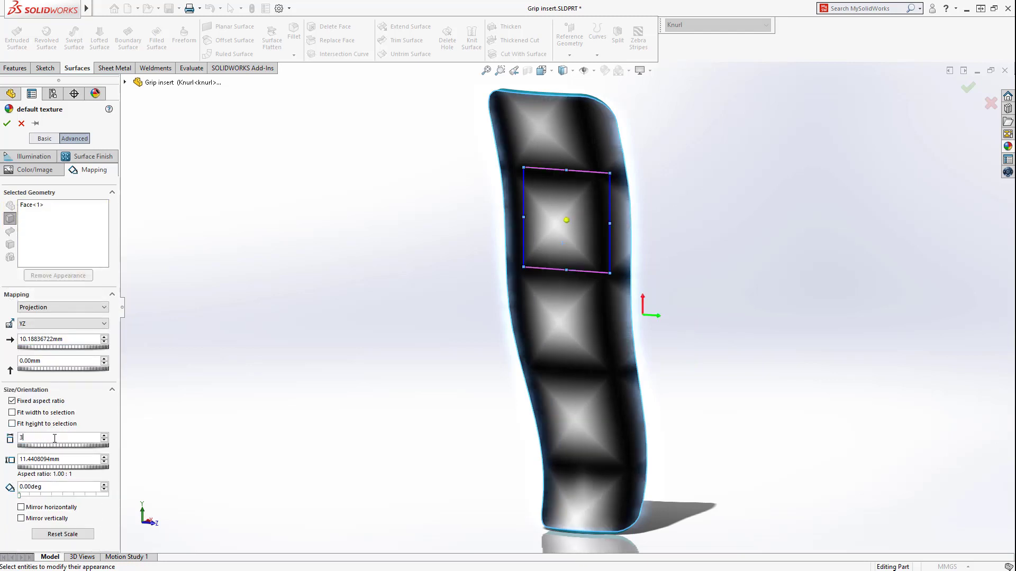
key("Tab")
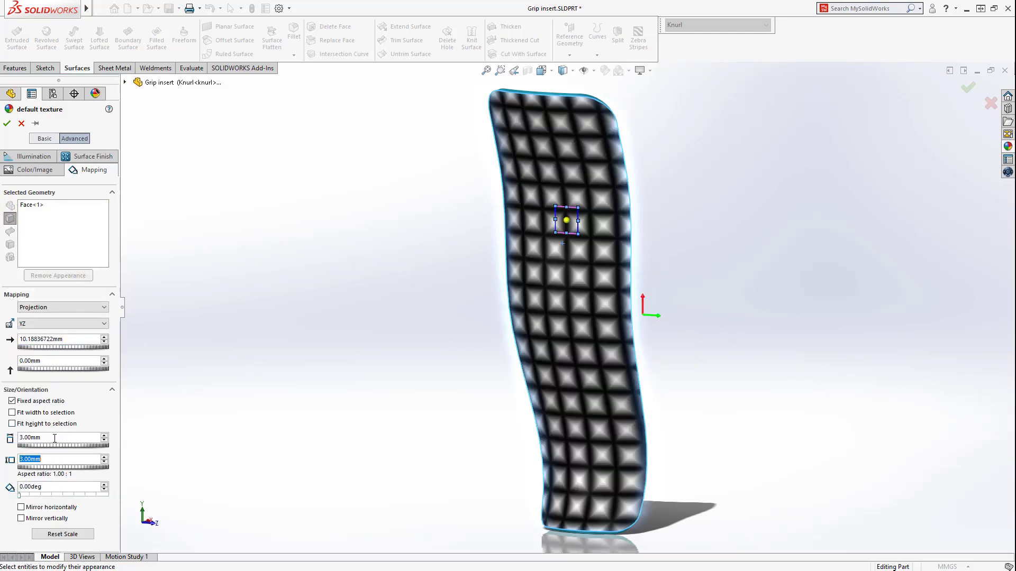
left_click(32, 495)
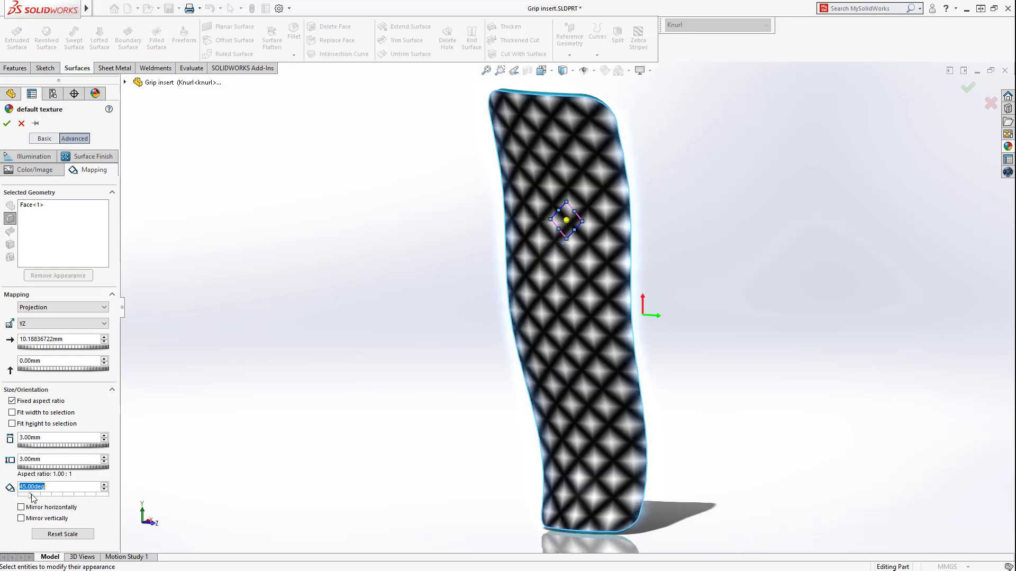
left_click(6, 124)
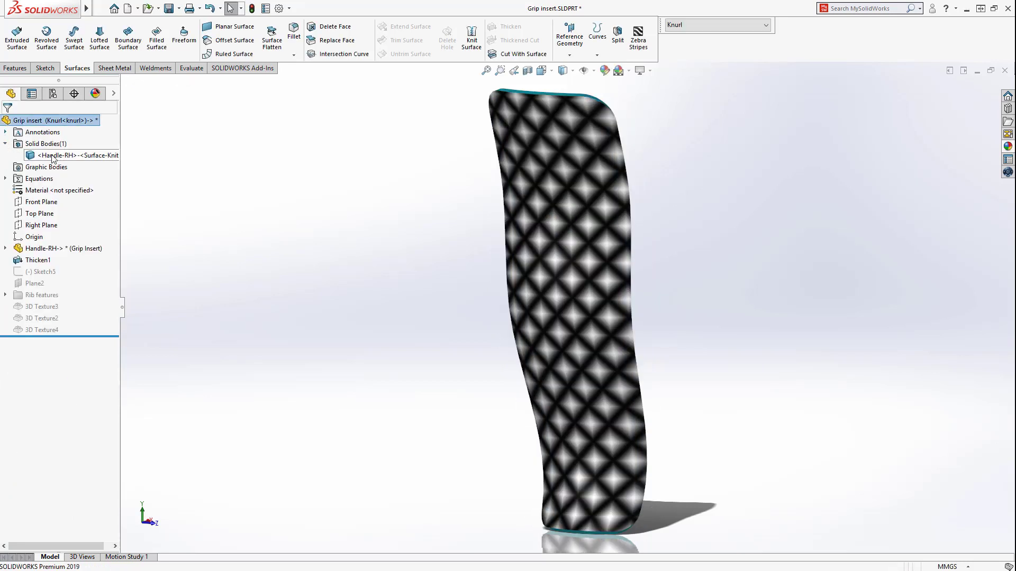
Add a 3D Texture from the knurl with about 0.32 mm element size and 0.75 mm offset
left_click(53, 156)
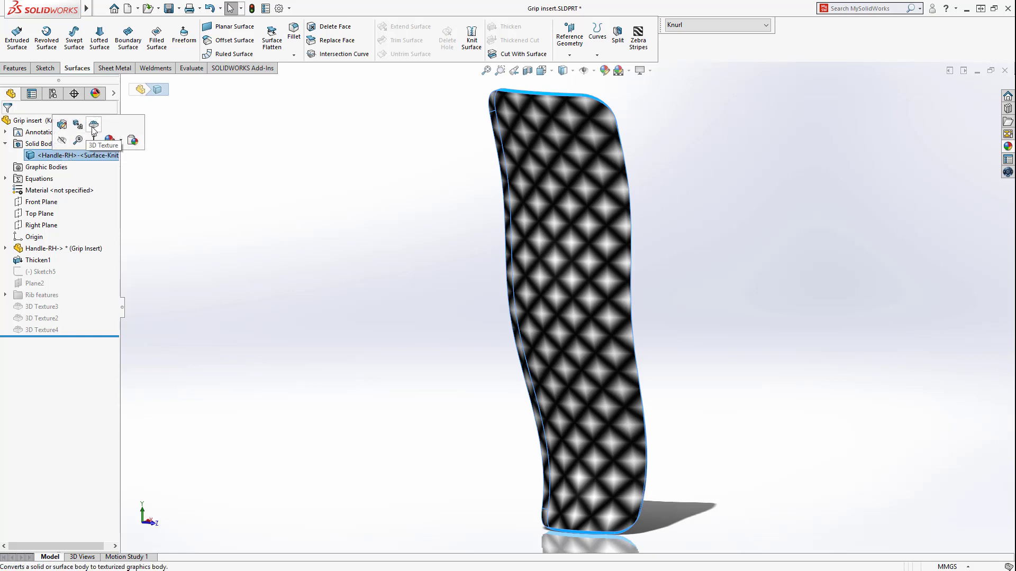
left_click(93, 127)
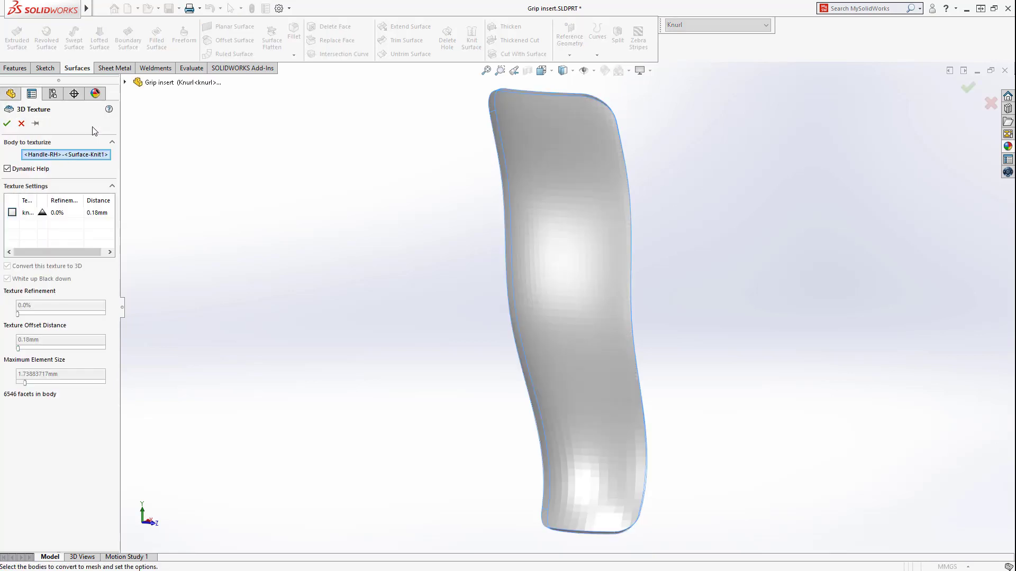
left_click(12, 212)
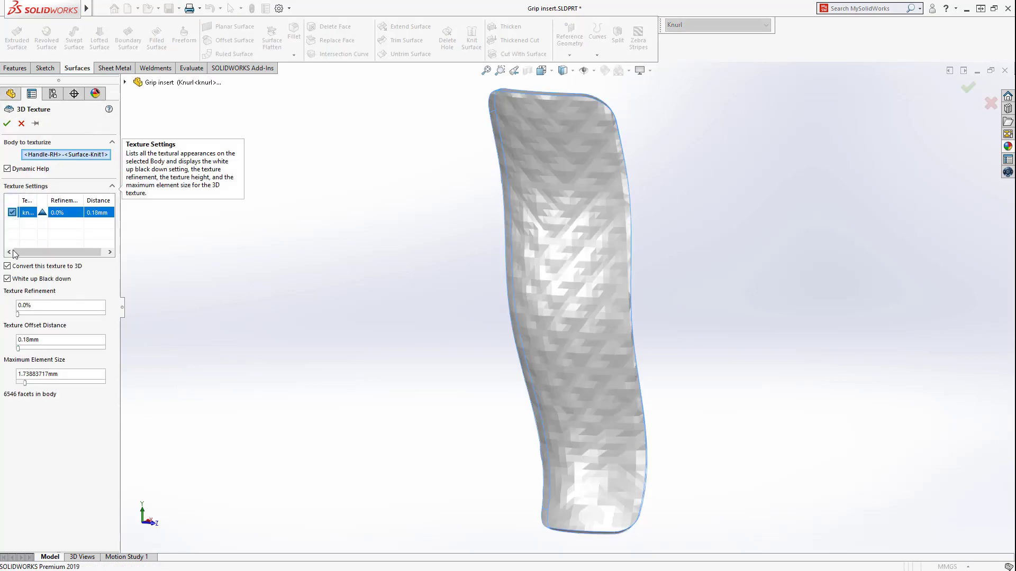
left_click(64, 383)
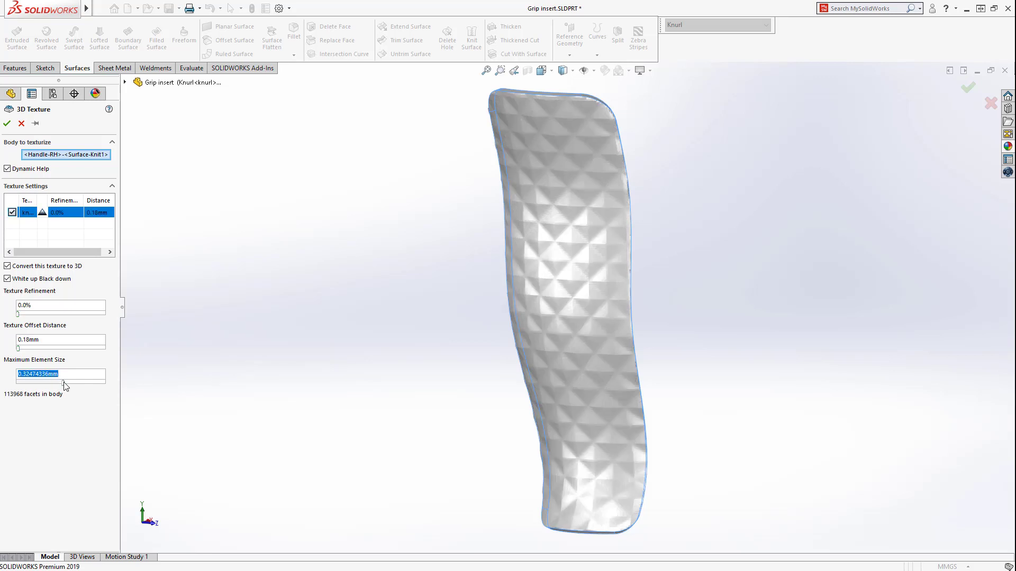
left_click(25, 348)
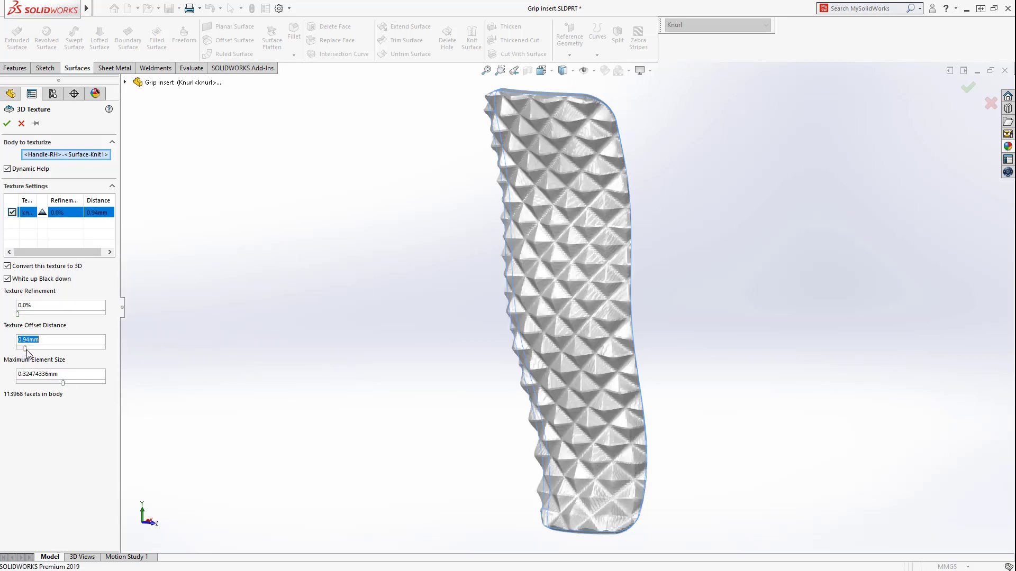
left_click_drag(29, 349, 25, 349)
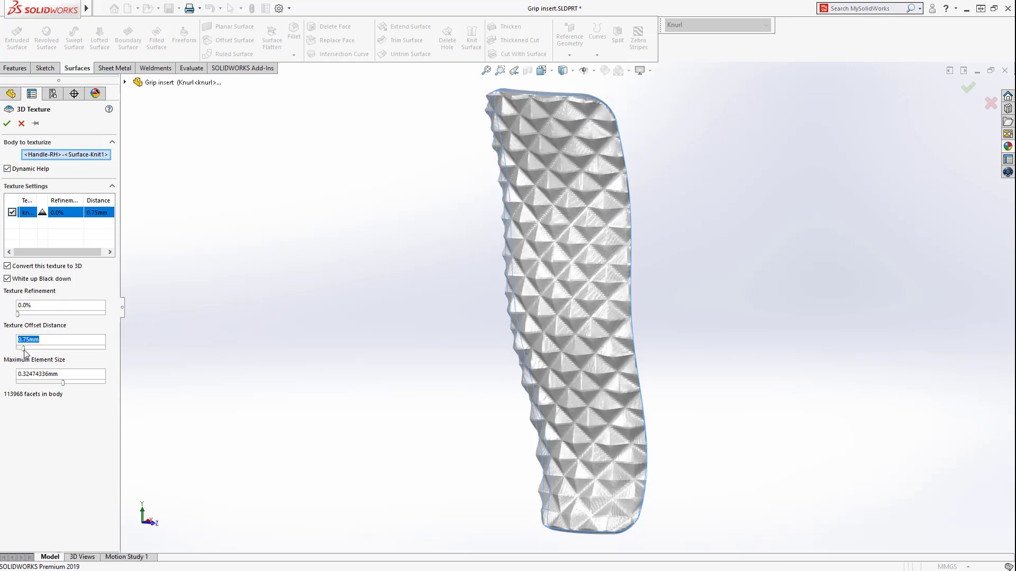
left_click(7, 124)
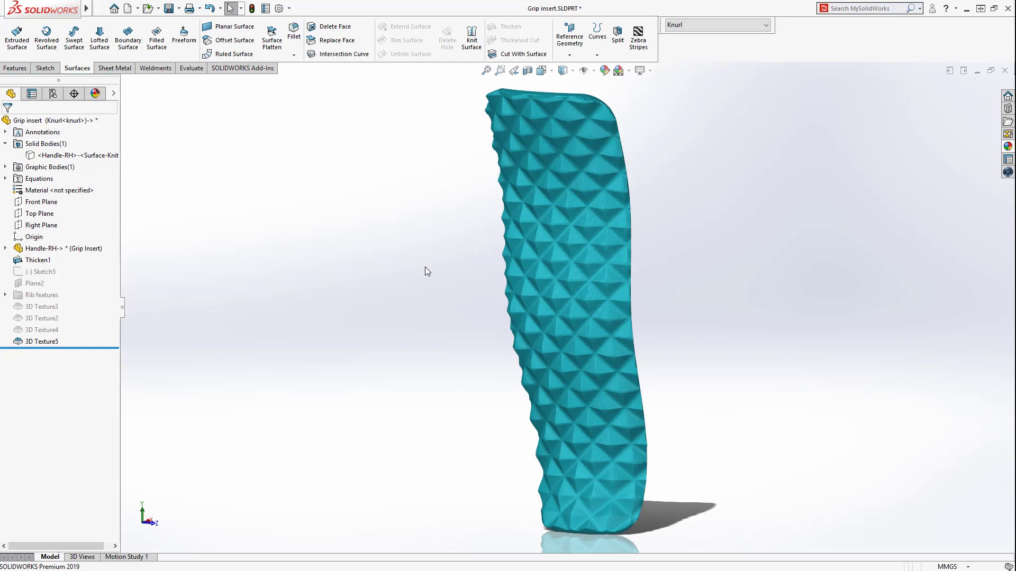
mouse_move(465, 276)
middle_mouse_down()
mouse_move(503, 267)
mouse_move(476, 261)
mouse_move(455, 288)
middle_mouse_up()
In handle_assembly, set the Grip insert component to its Knurl configuration
key("ctrl+Tab")
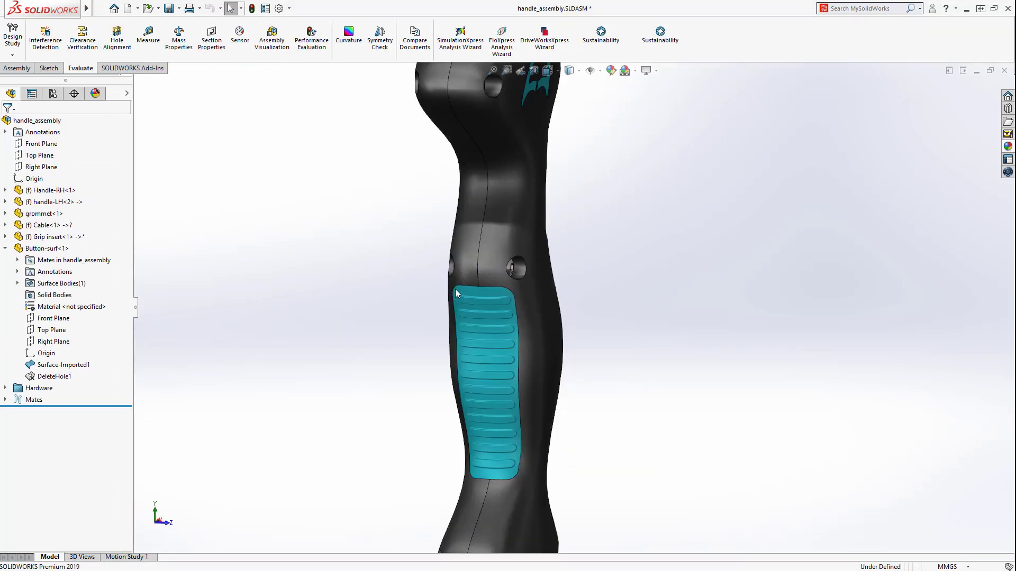
left_click(66, 237)
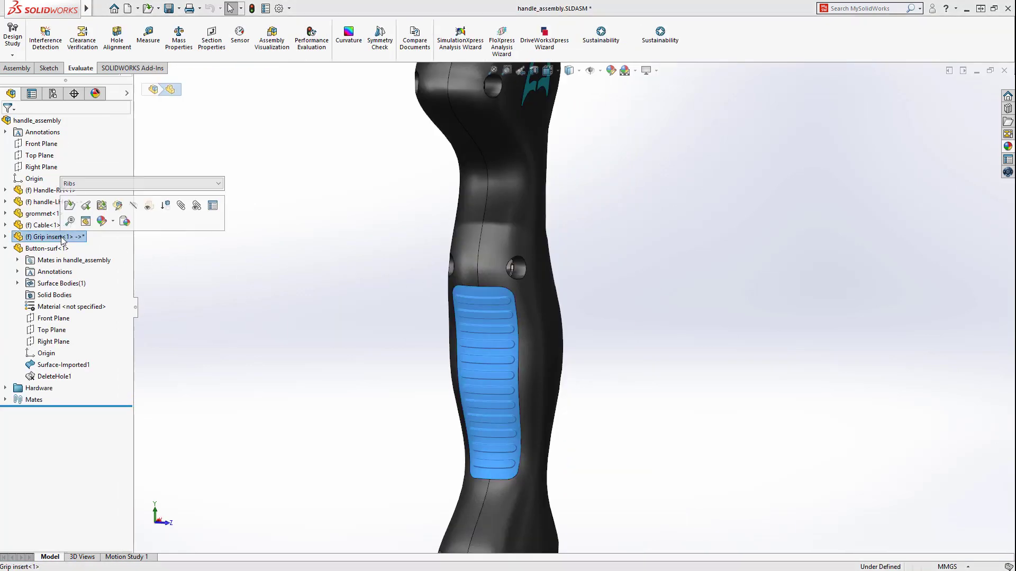
left_click(105, 184)
left_click(70, 220)
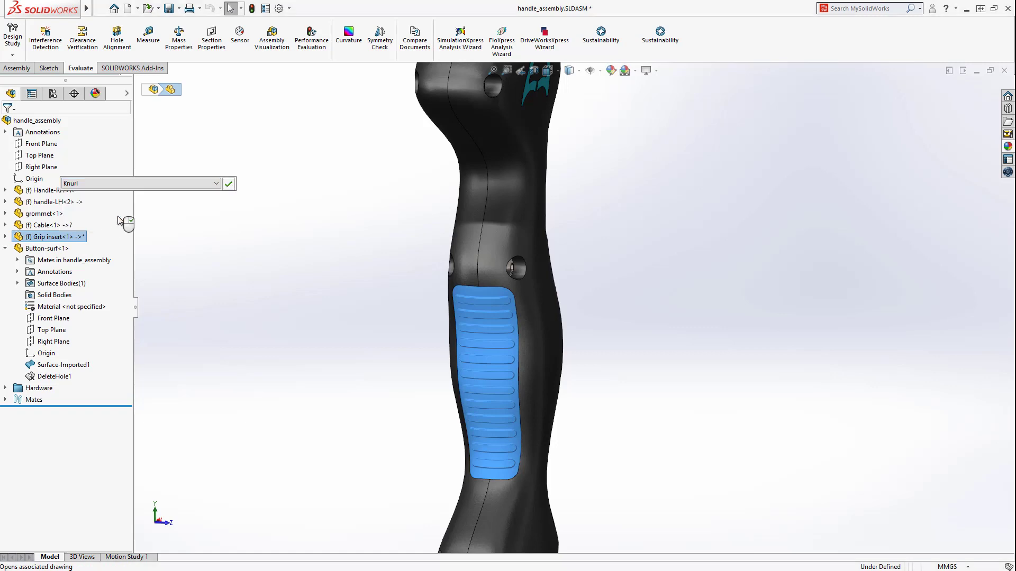
left_click(233, 187)
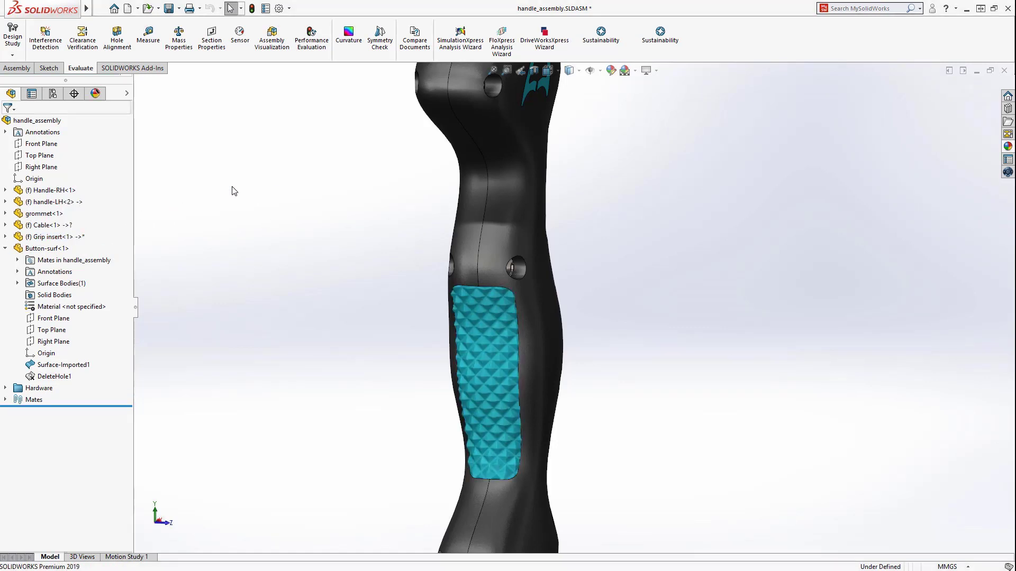